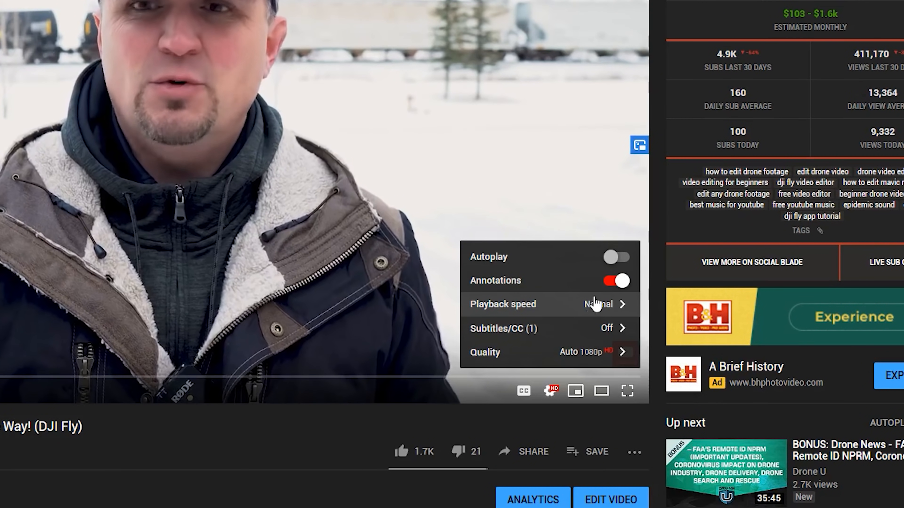
Set the YouTube video's playback speed to 0.75.
{"action": "left_click", "coordinate": [601, 305]}
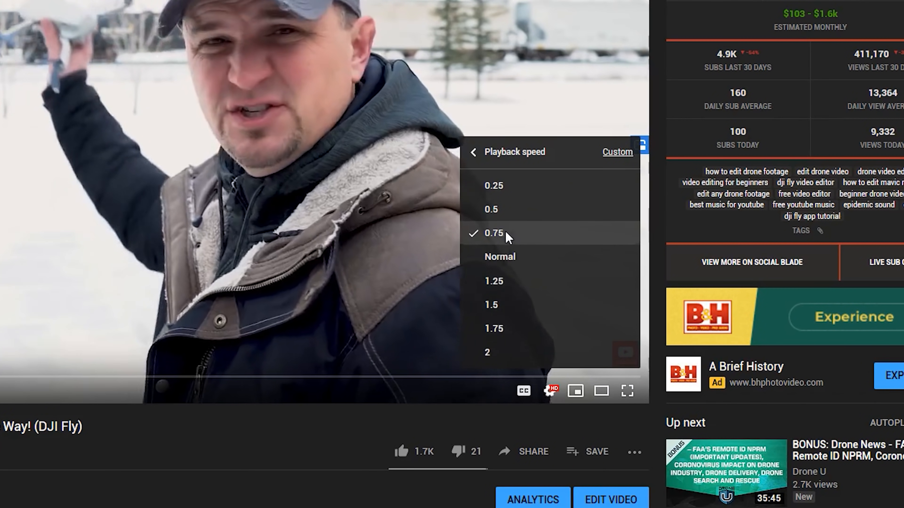
{"action": "left_click", "coordinate": [507, 237]}
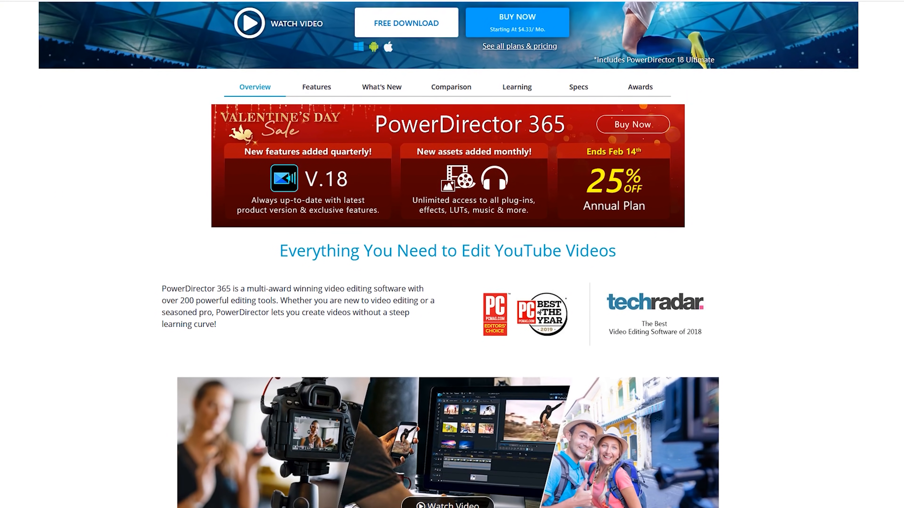
{"action": "scroll", "coordinate": [448, 254], "scroll_direction": "down", "scroll_amount": 8}
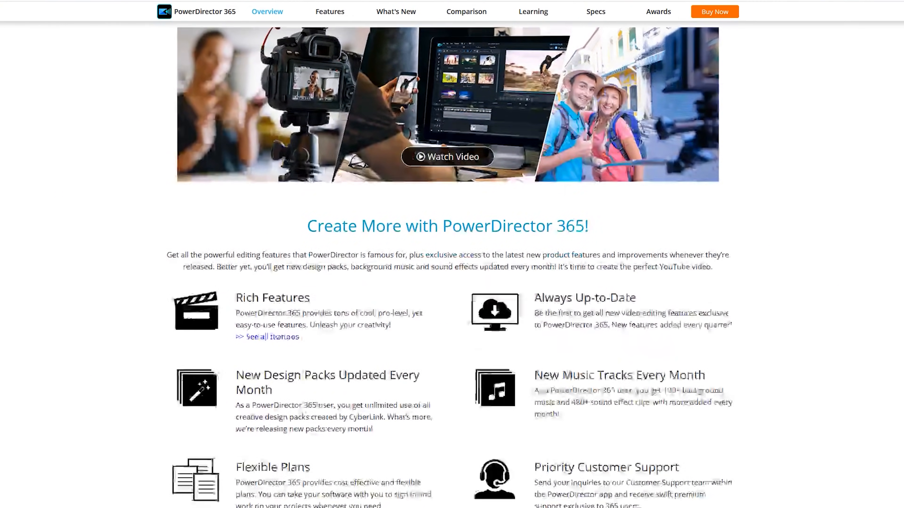
{"action": "scroll", "coordinate": [449, 254], "scroll_direction": "down", "scroll_amount": 2}
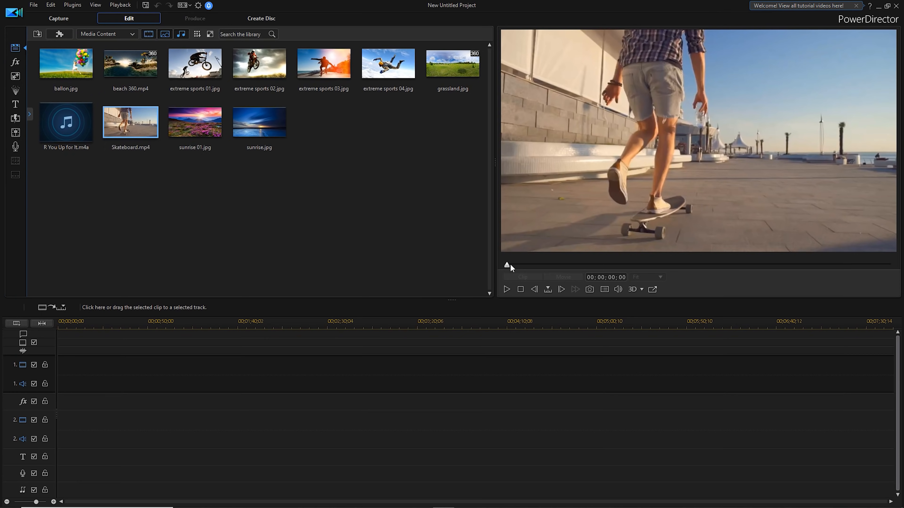
Preview the Skateboard.mp4, sunrise.jpg and R You Up for It.m4a samples from the media library.
{"action": "mouse_move", "coordinate": [507, 265]}
{"action": "left_mouse_down"}
{"action": "mouse_move", "coordinate": [870, 274]}
{"action": "mouse_move", "coordinate": [492, 271]}
{"action": "left_mouse_up"}
{"action": "left_click", "coordinate": [255, 136]}
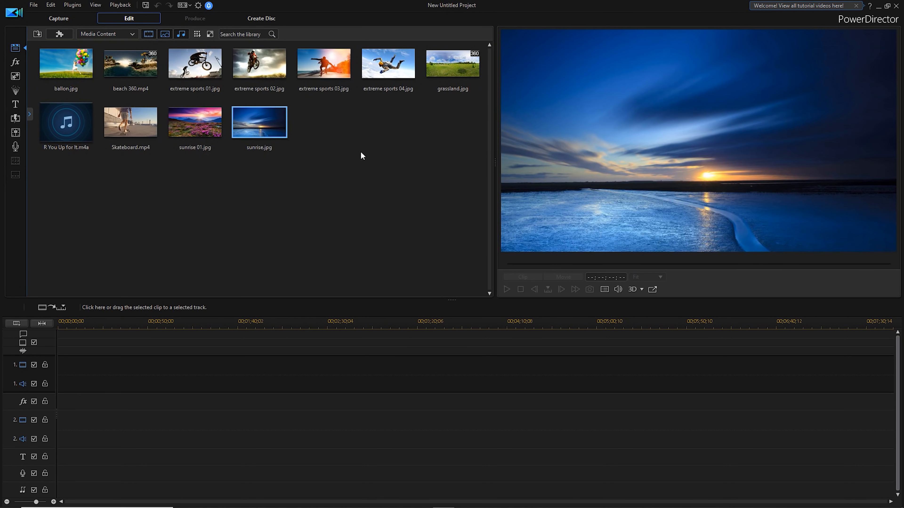
{"action": "left_click", "coordinate": [66, 124]}
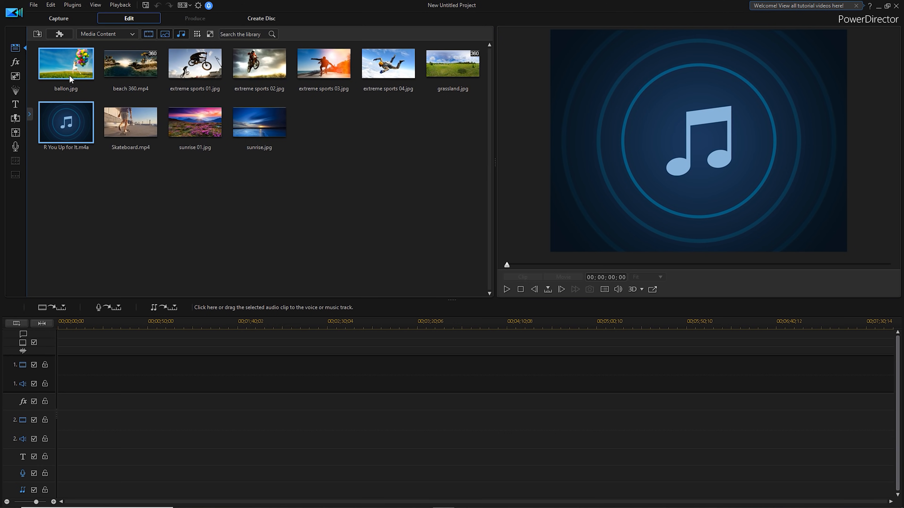
Select all the sample media in the library and remove it from the project.
{"action": "left_click", "coordinate": [71, 75]}
{"action": "left_click_drag", "start_coordinate": [81, 169], "coordinate": [309, 61]}
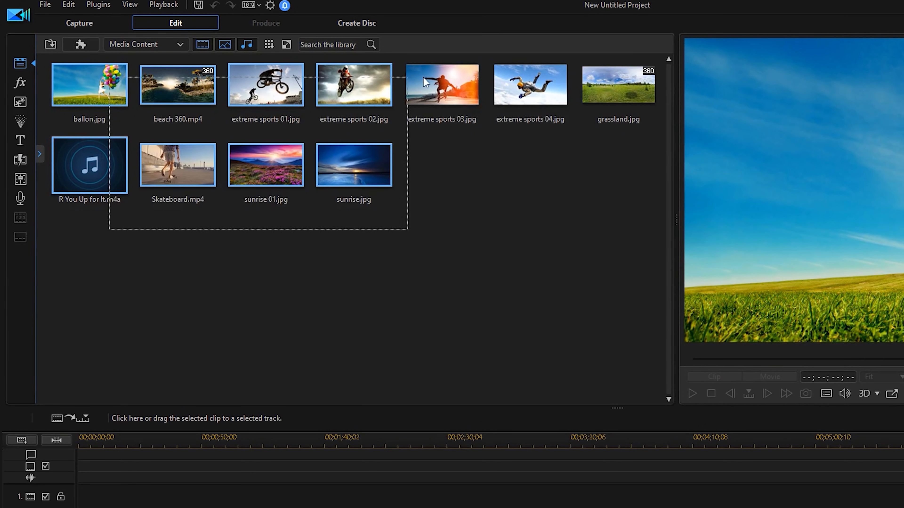
{"action": "left_click_drag", "start_coordinate": [425, 82], "coordinate": [666, 80]}
{"action": "left_click", "coordinate": [69, 5]}
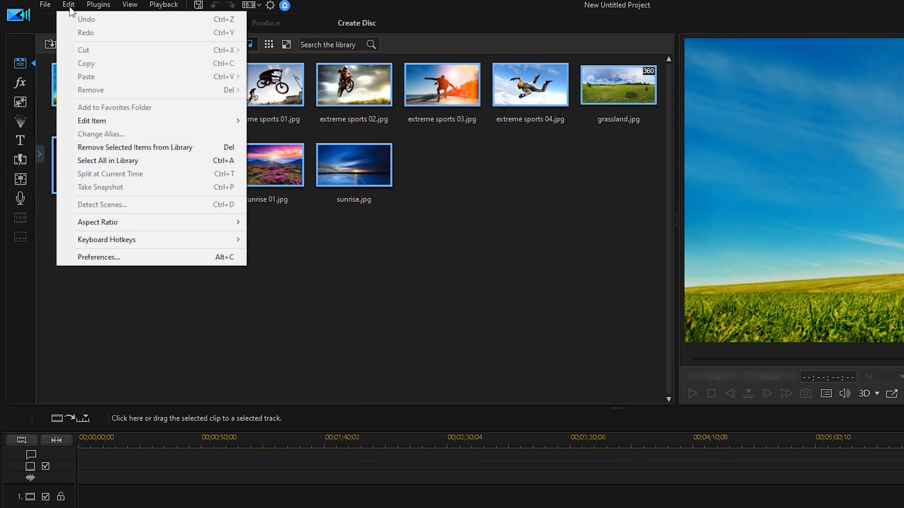
{"action": "left_click", "coordinate": [199, 152]}
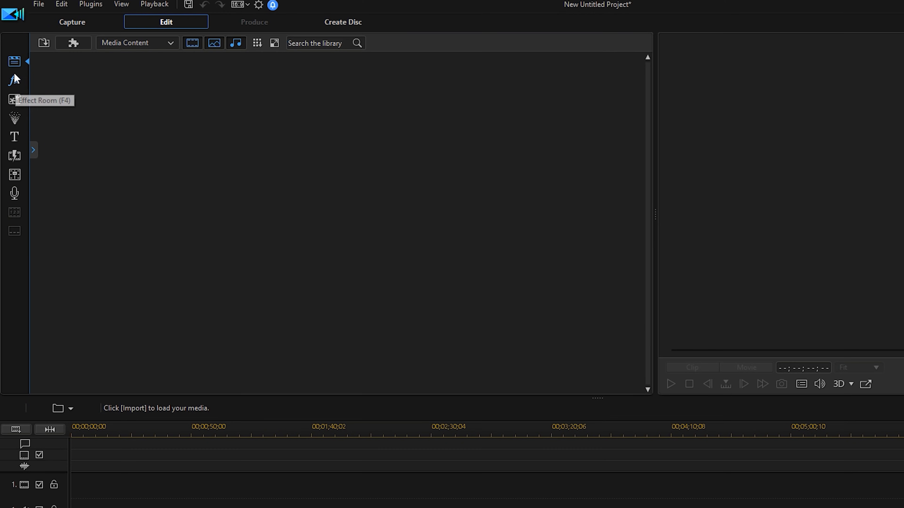
Look through the effect, overlay, particle, title and transition rooms, finishing back in the media room.
{"action": "left_click", "coordinate": [15, 82]}
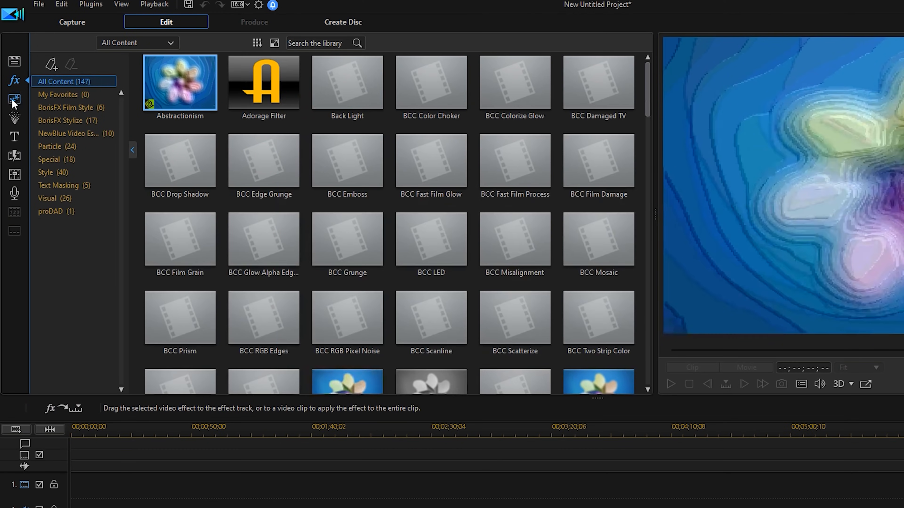
{"action": "left_click", "coordinate": [11, 102]}
{"action": "left_click", "coordinate": [14, 119]}
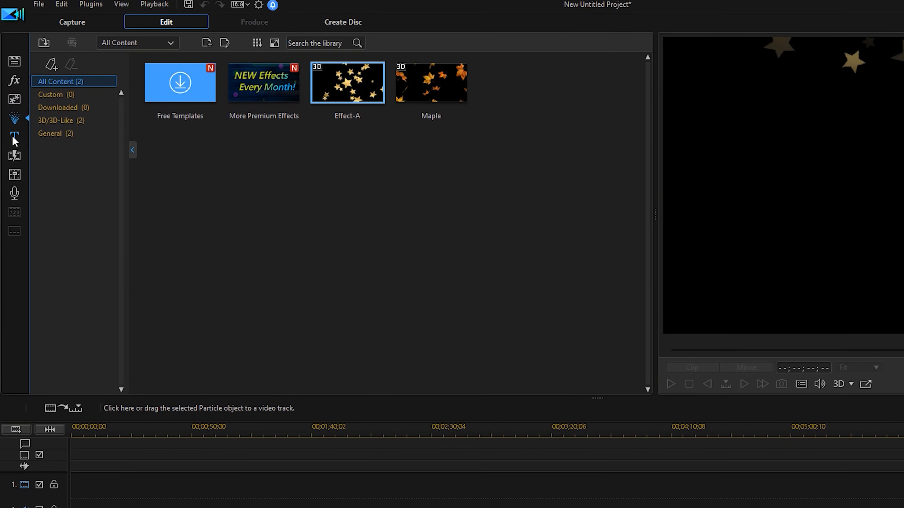
{"action": "left_click", "coordinate": [14, 138]}
{"action": "left_click", "coordinate": [14, 155]}
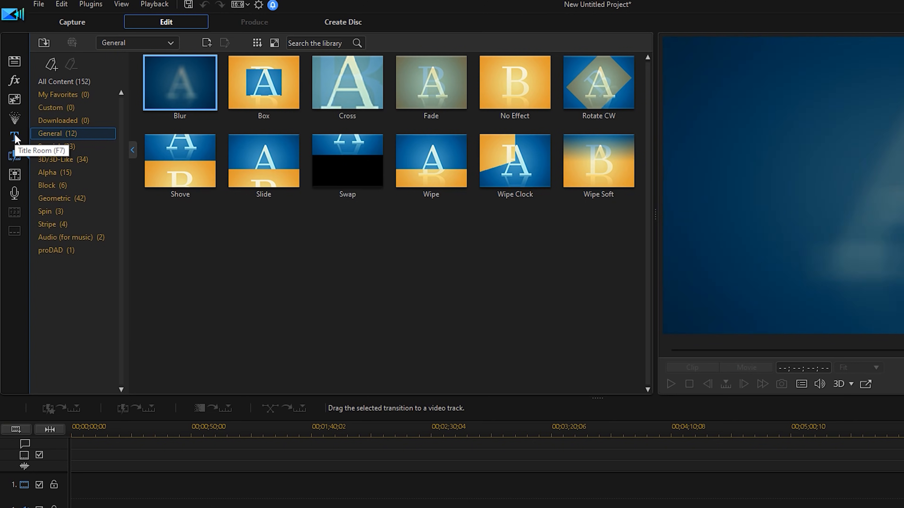
{"action": "left_click", "coordinate": [14, 62]}
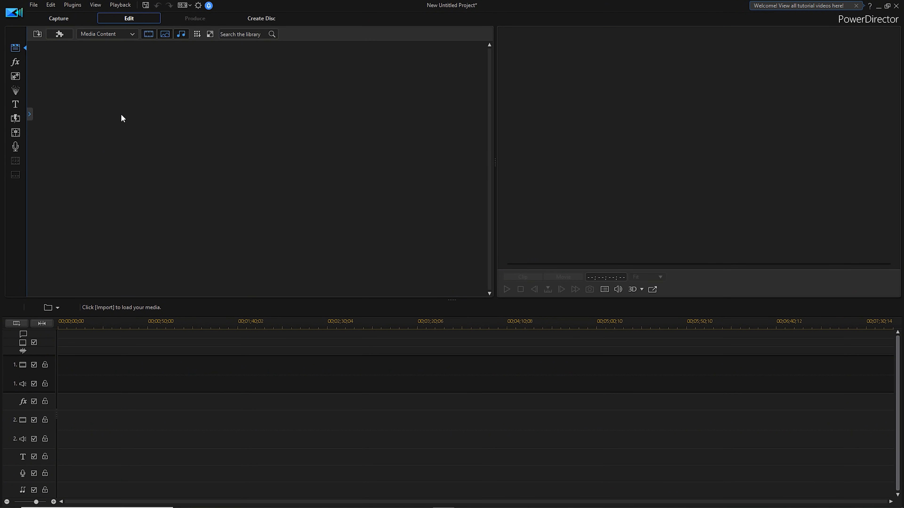
Start importing media files and filter the 2019 Velva House folder to show only MP4 and MP3 files.
{"action": "left_click", "coordinate": [37, 35]}
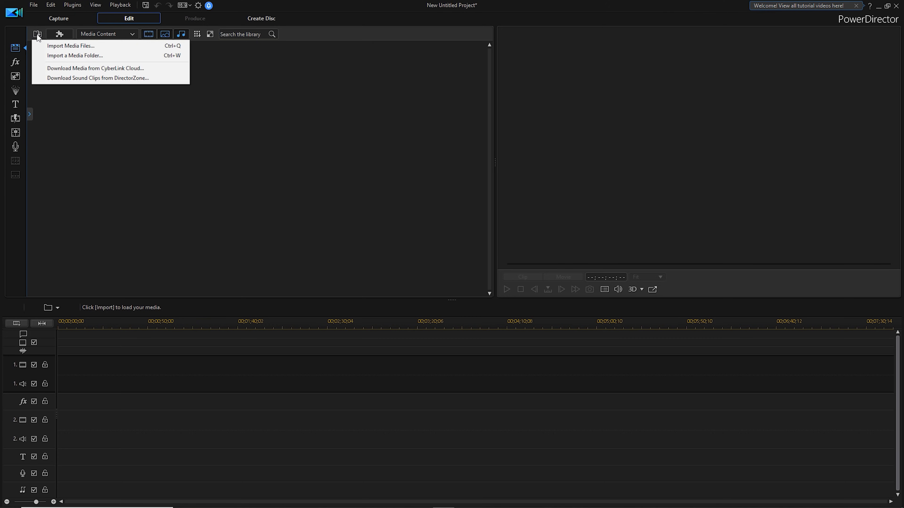
{"action": "left_click", "coordinate": [52, 46]}
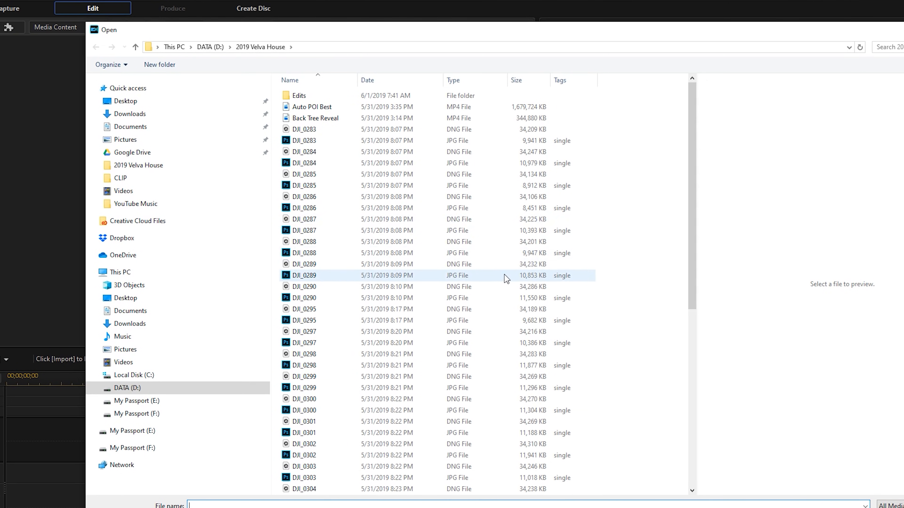
{"action": "mouse_move", "coordinate": [695, 184]}
{"action": "left_mouse_down"}
{"action": "mouse_move", "coordinate": [692, 356]}
{"action": "mouse_move", "coordinate": [711, 250]}
{"action": "mouse_move", "coordinate": [694, 182]}
{"action": "left_mouse_up"}
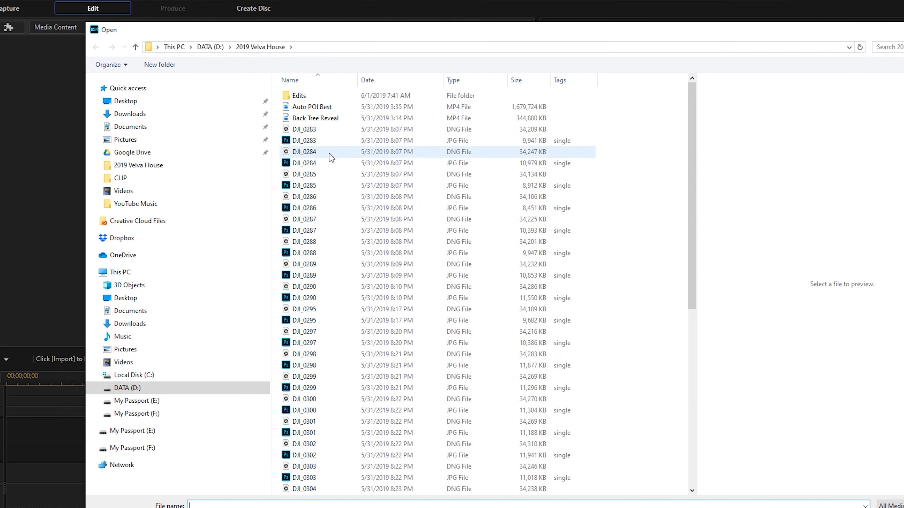
{"action": "left_click", "coordinate": [502, 81]}
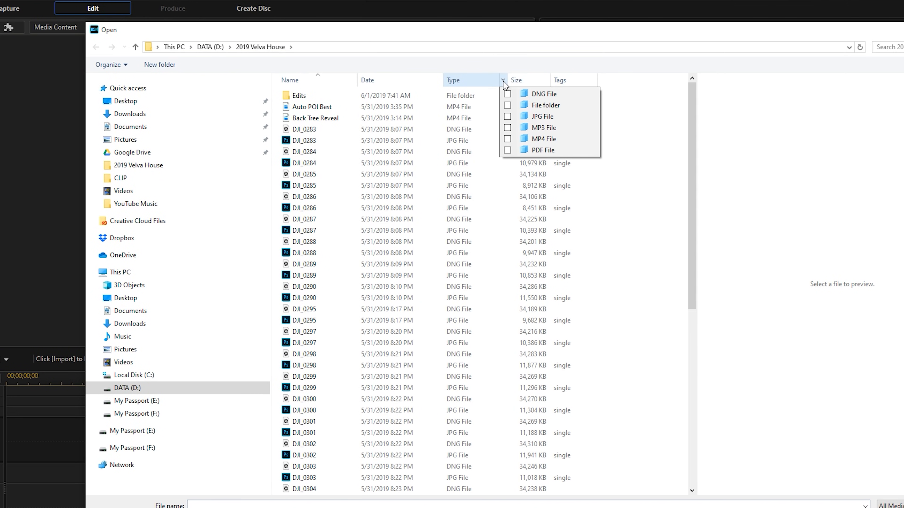
{"action": "left_click", "coordinate": [507, 139]}
{"action": "left_click", "coordinate": [507, 129]}
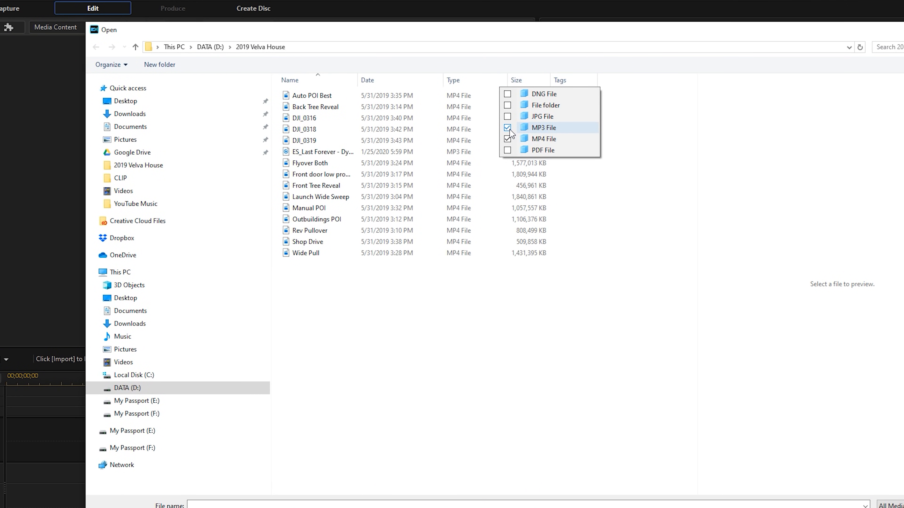
{"action": "left_click", "coordinate": [454, 343]}
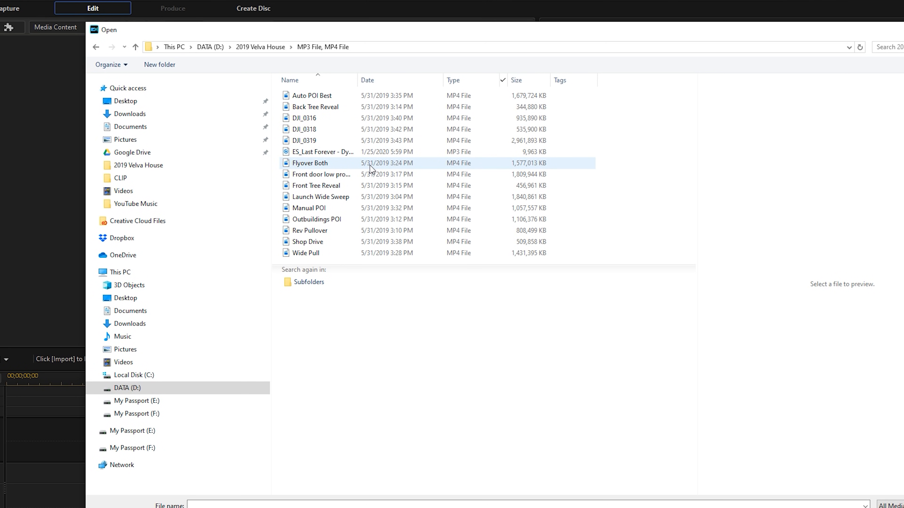
Import every listed file from Auto POI Best to Wide Pull except DJI_0316, DJI_0318 and DJI_0319.
{"action": "left_click", "coordinate": [328, 97]}
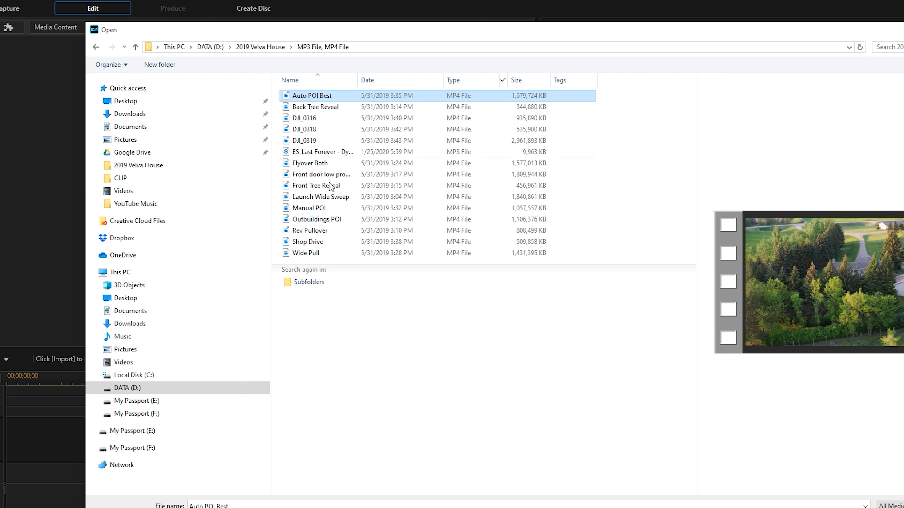
{"action": "left_click", "coordinate": [317, 255], "text": "shift"}
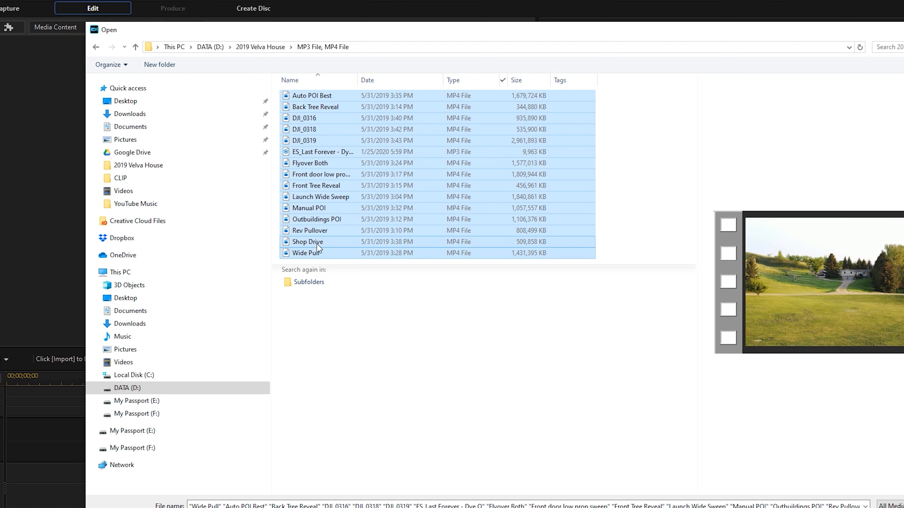
{"action": "left_click", "coordinate": [318, 118], "text": "ctrl"}
{"action": "left_click", "coordinate": [318, 130], "text": "ctrl"}
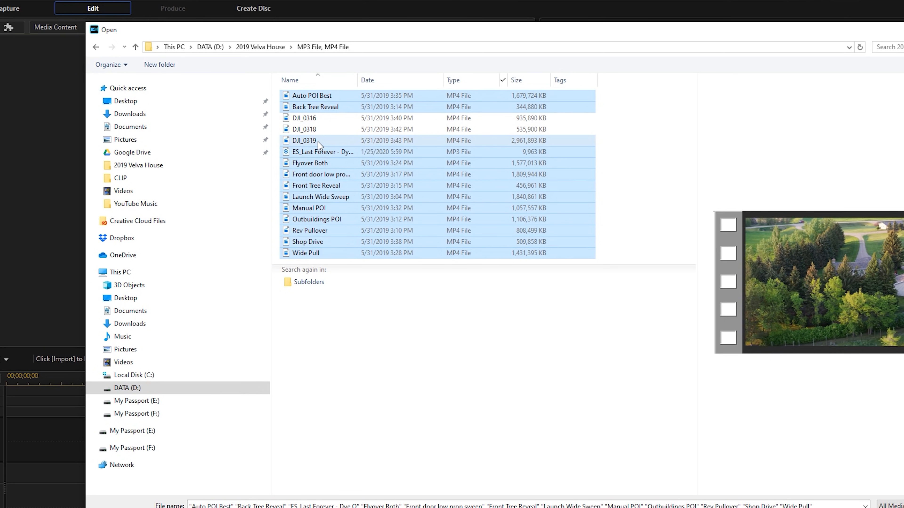
{"action": "left_click", "coordinate": [318, 142], "text": "ctrl"}
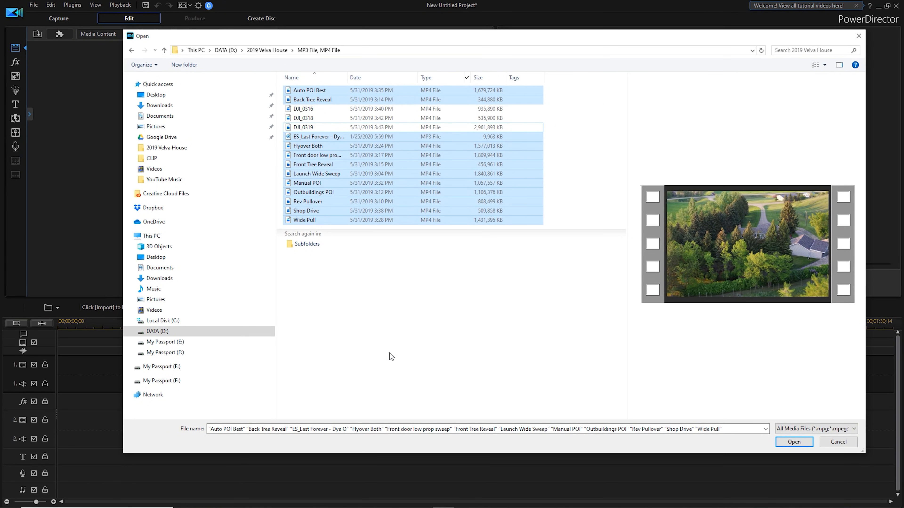
{"action": "left_click", "coordinate": [797, 442]}
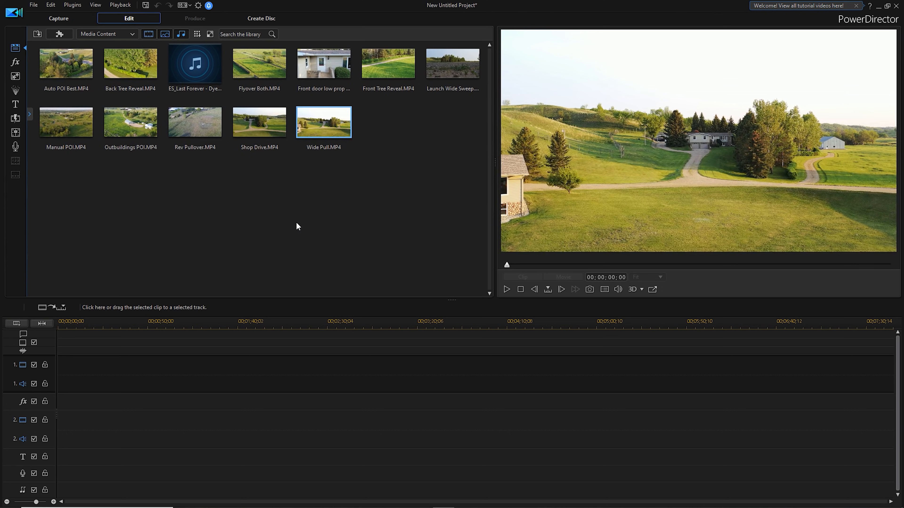
{"action": "left_click", "coordinate": [234, 122], "text": "ctrl"}
{"action": "left_click", "coordinate": [309, 140]}
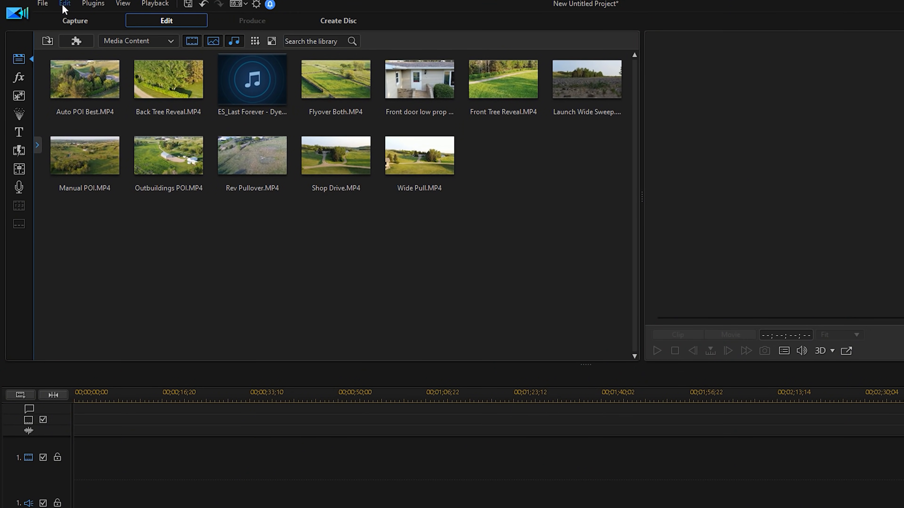
Enable reverse timeline track order (track 1 at bottom) in the editing preferences and apply the change.
{"action": "left_click", "coordinate": [65, 4]}
{"action": "left_click", "coordinate": [113, 245]}
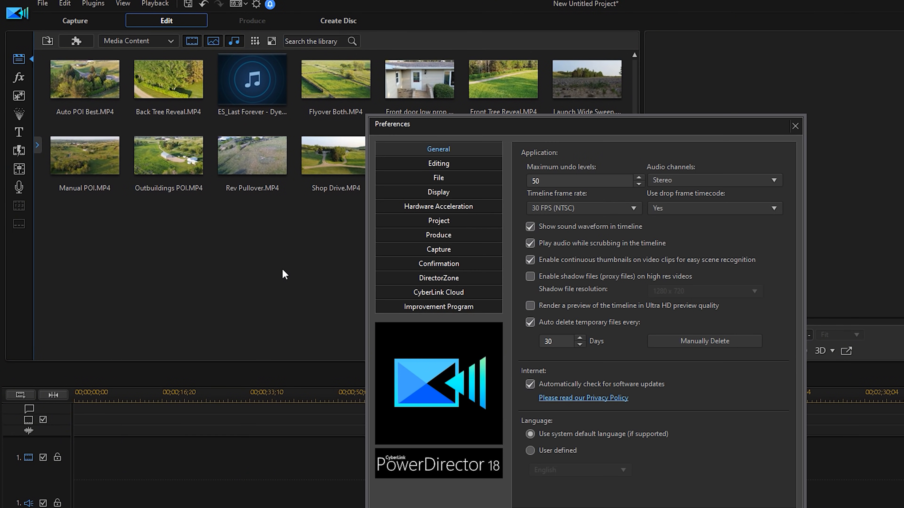
{"action": "left_click", "coordinate": [438, 165]}
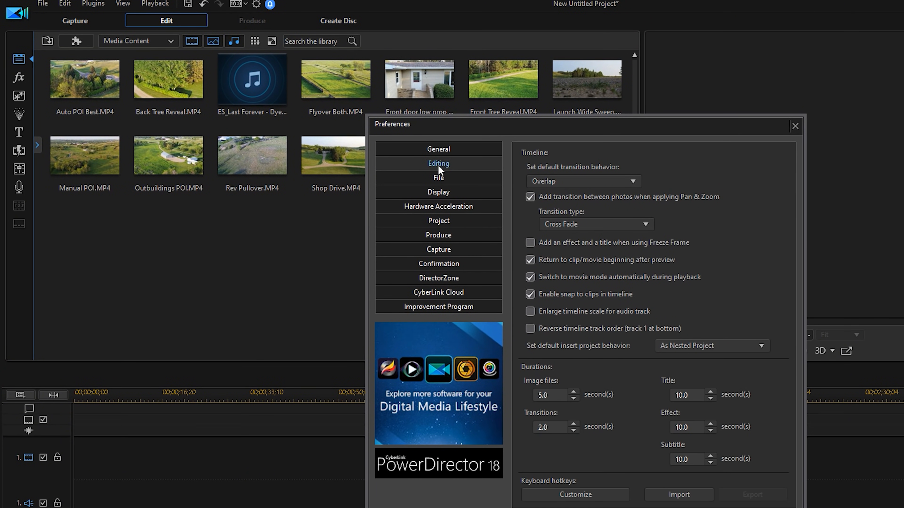
{"action": "left_click", "coordinate": [532, 330]}
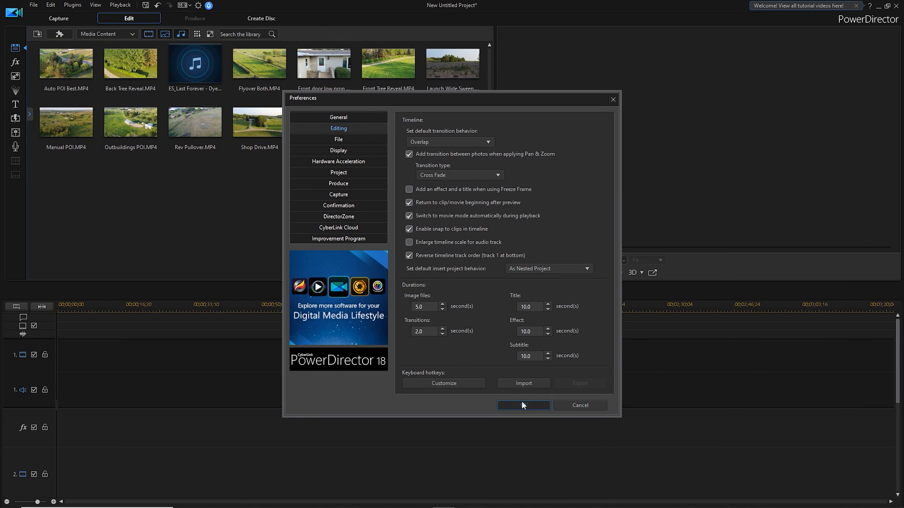
{"action": "left_click", "coordinate": [673, 507]}
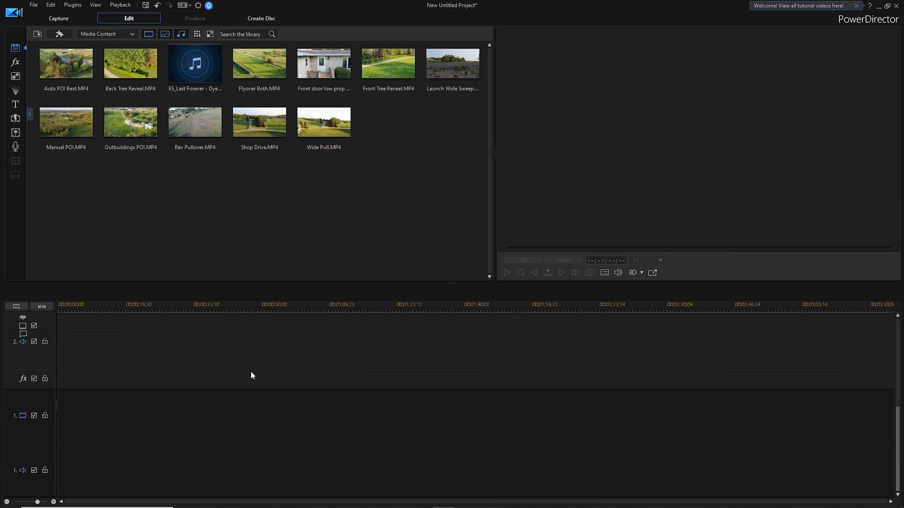
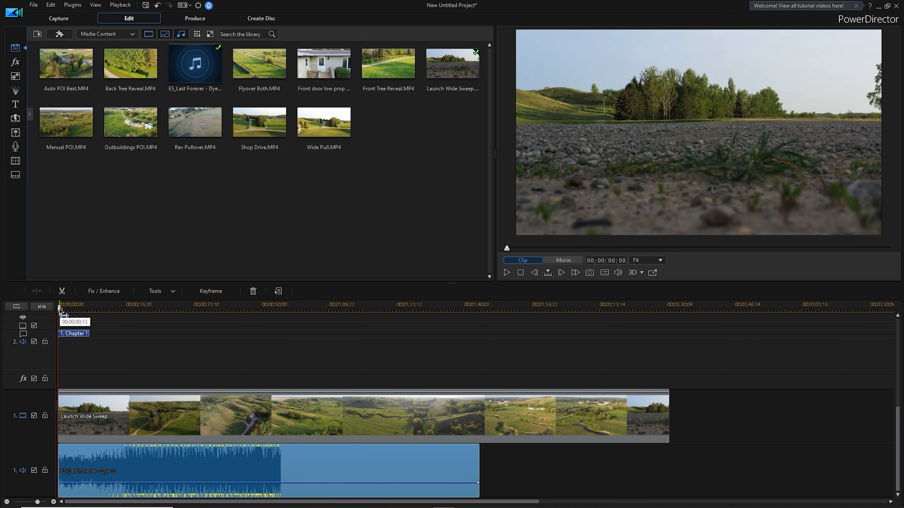
Scrub into the opening of the Launch Wide Sweep clip and mute the ES_Last Forever music clip.
{"action": "left_click", "coordinate": [58, 309]}
{"action": "left_click_drag", "start_coordinate": [73, 315], "coordinate": [78, 315]}
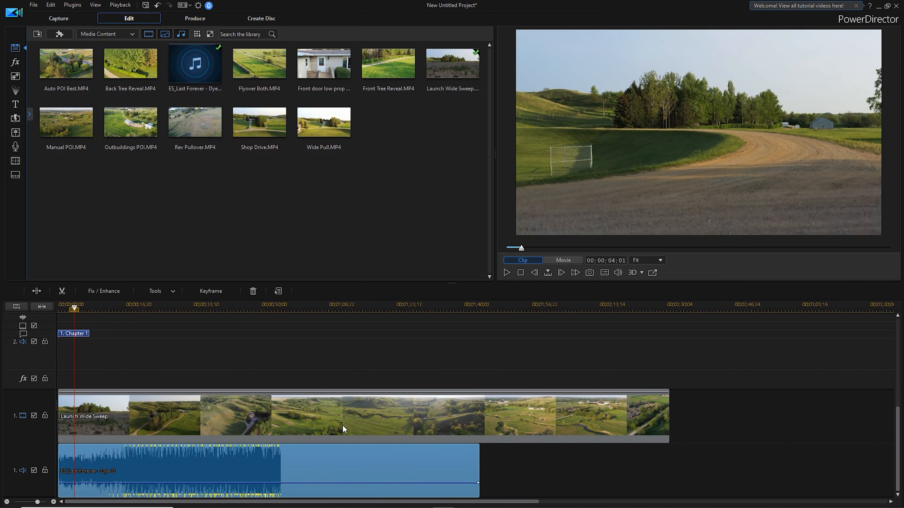
{"action": "right_click", "coordinate": [233, 473]}
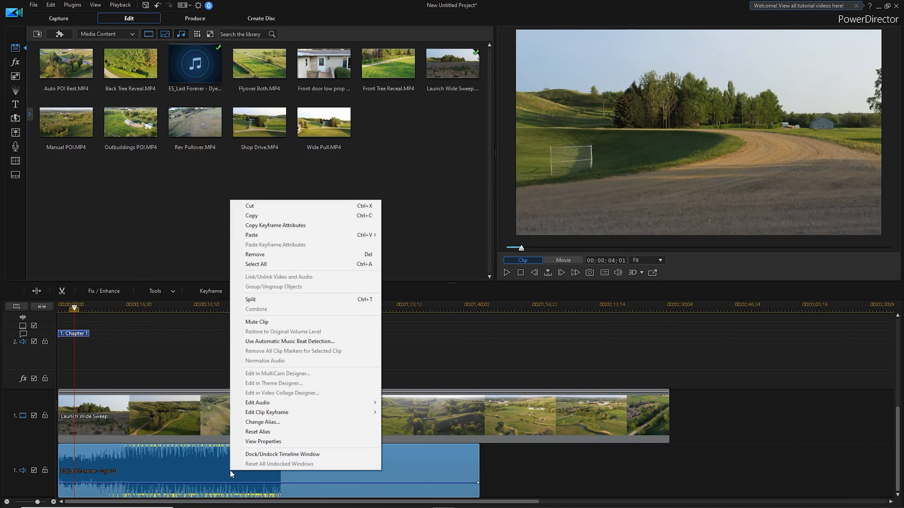
{"action": "left_click", "coordinate": [265, 323]}
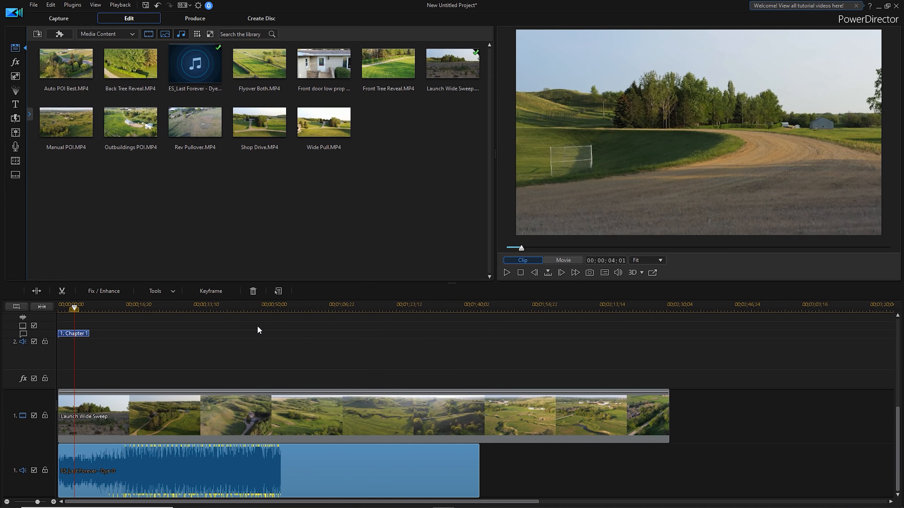
Split the Launch Wide Sweep clip at 00;00;14;14, where the dirt driveway comes into view.
{"action": "left_click_drag", "start_coordinate": [75, 307], "coordinate": [119, 315]}
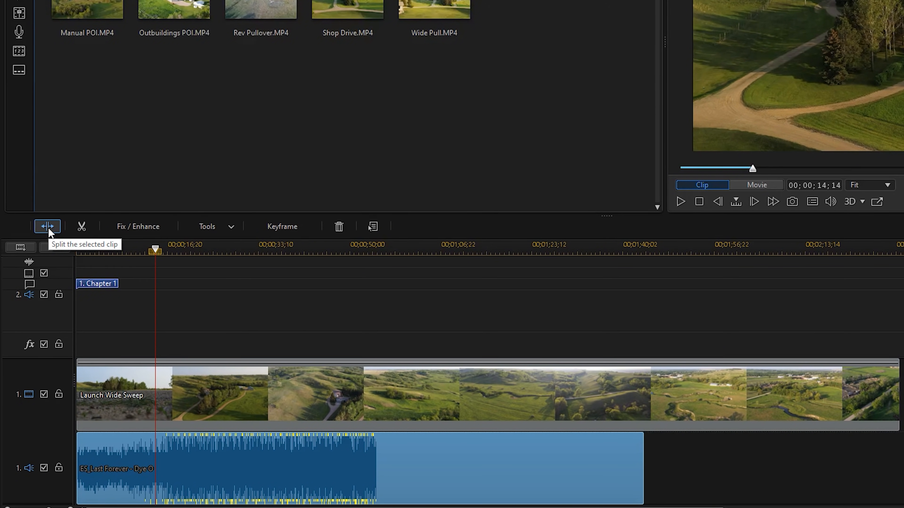
{"action": "right_click", "coordinate": [154, 397]}
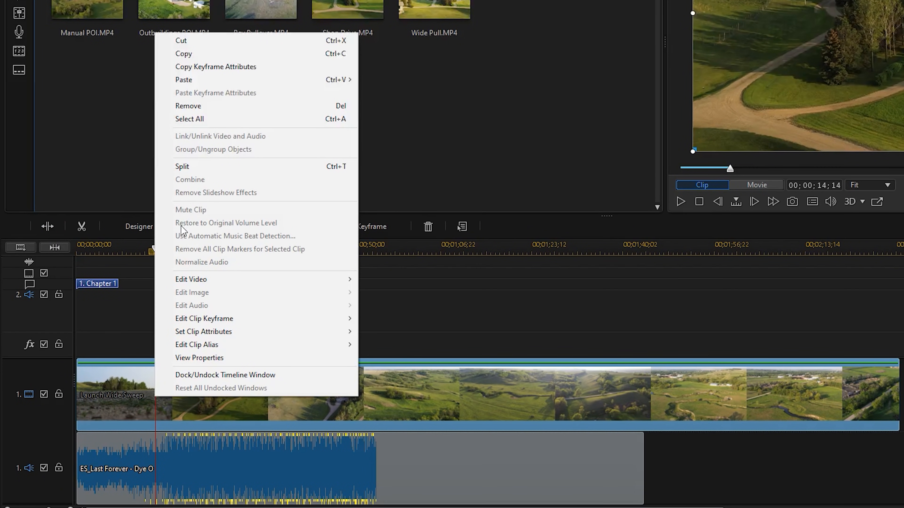
{"action": "left_click", "coordinate": [186, 168]}
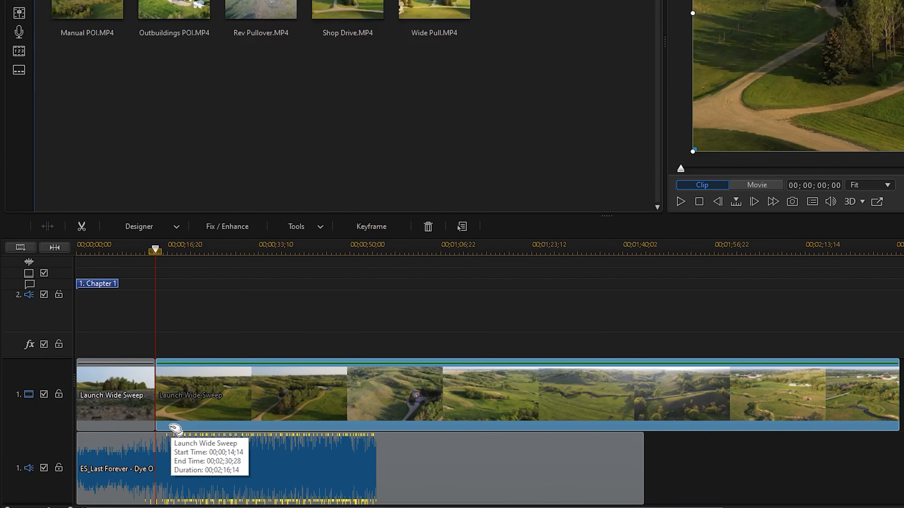
Remove the first Launch Wide Sweep segment, filling the gap and moving all clips.
{"action": "left_click", "coordinate": [125, 410]}
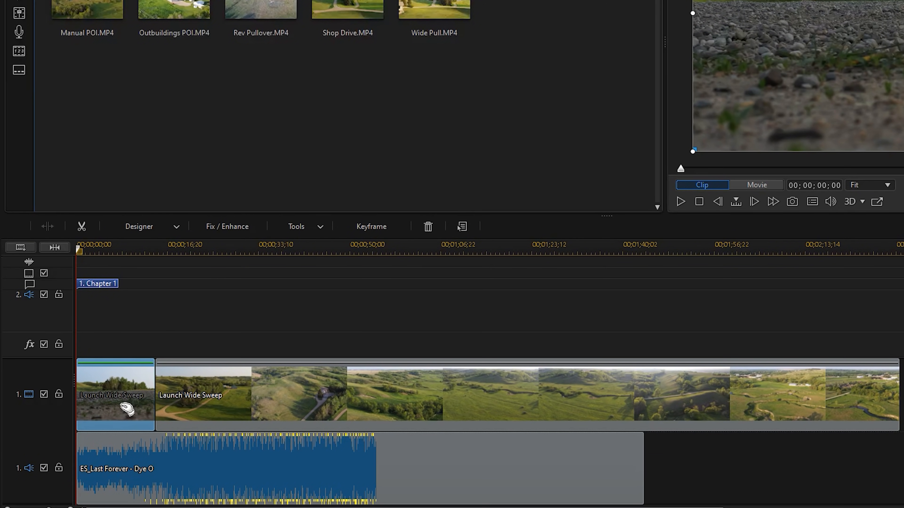
{"action": "right_click", "coordinate": [123, 410]}
{"action": "mouse_move", "coordinate": [164, 120]}
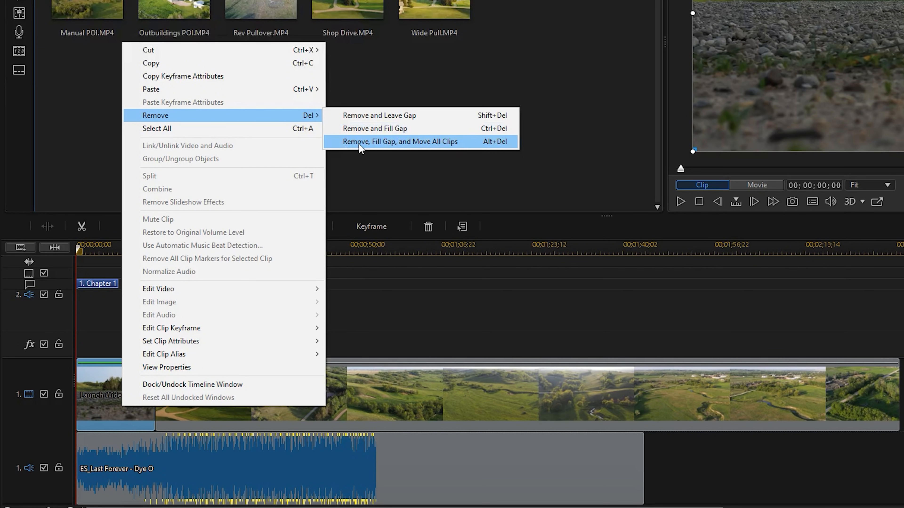
{"action": "left_click", "coordinate": [431, 145]}
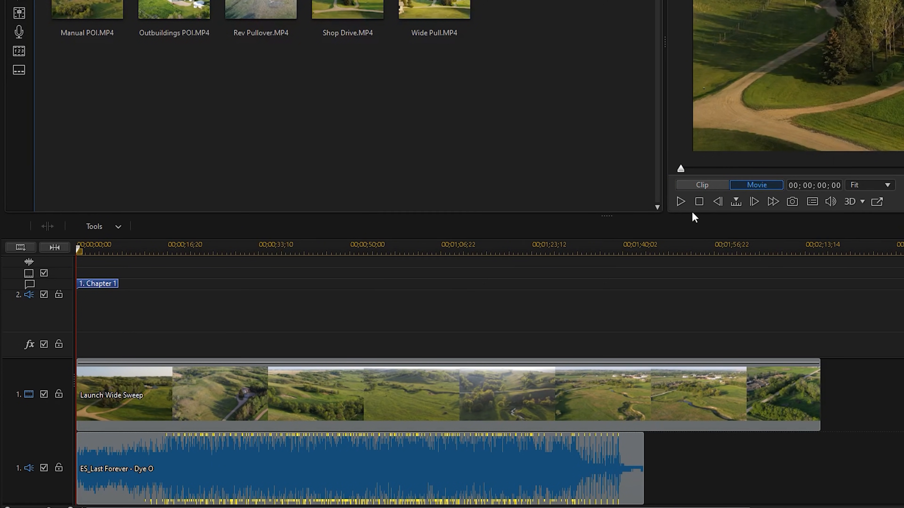
Unmute the music clip and preview the first seconds of the trimmed movie.
{"action": "right_click", "coordinate": [226, 470]}
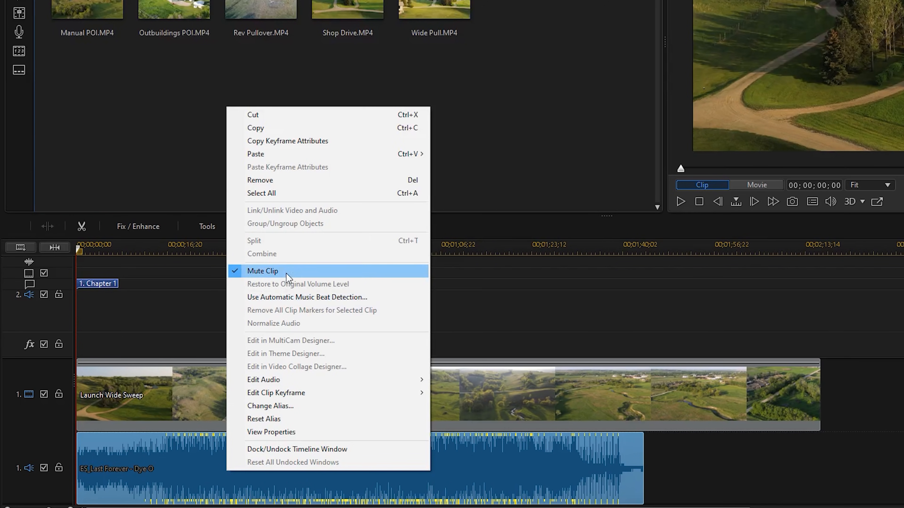
{"action": "left_click", "coordinate": [287, 274]}
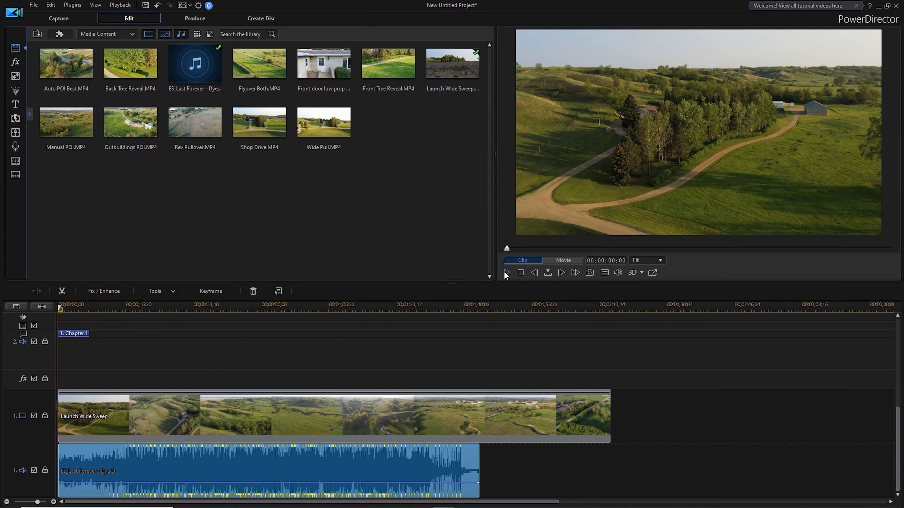
{"action": "left_click", "coordinate": [506, 272]}
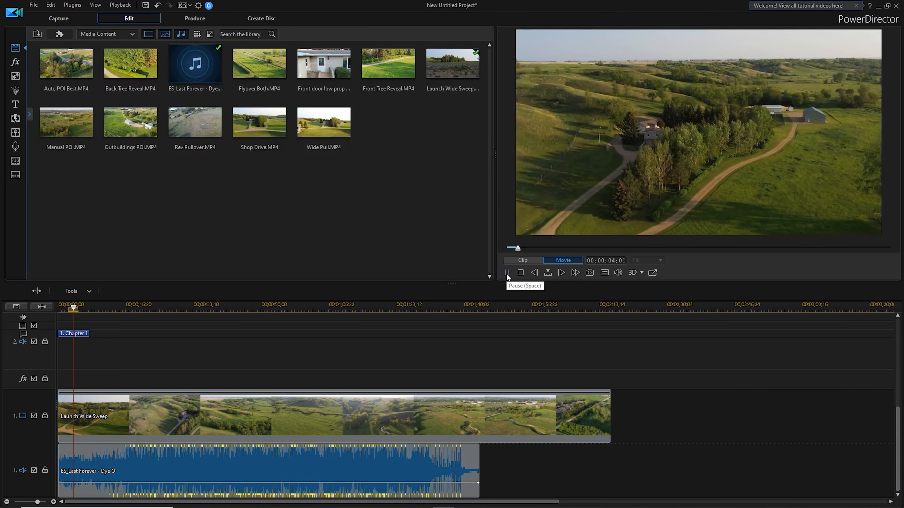
{"action": "left_click", "coordinate": [507, 273]}
Extend the trimmed start of the music clip to recover its opening, and move the clip back to the timeline's beginning.
{"action": "left_click_drag", "start_coordinate": [258, 463], "coordinate": [225, 474]}
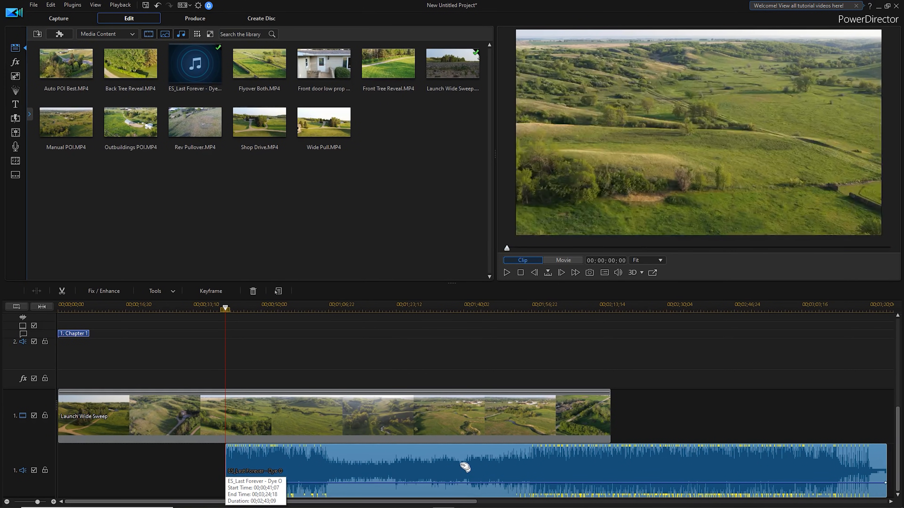
{"action": "left_click_drag", "start_coordinate": [226, 464], "coordinate": [303, 469]}
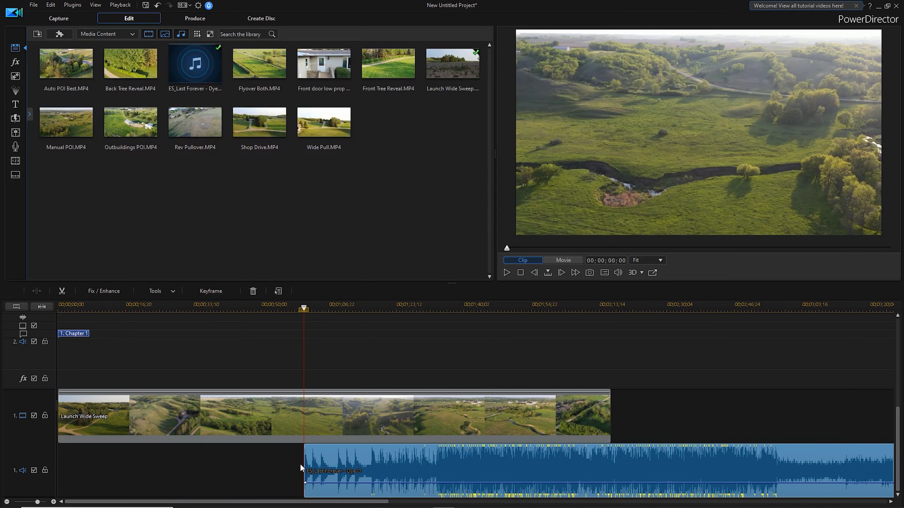
{"action": "left_click_drag", "start_coordinate": [557, 473], "coordinate": [299, 476]}
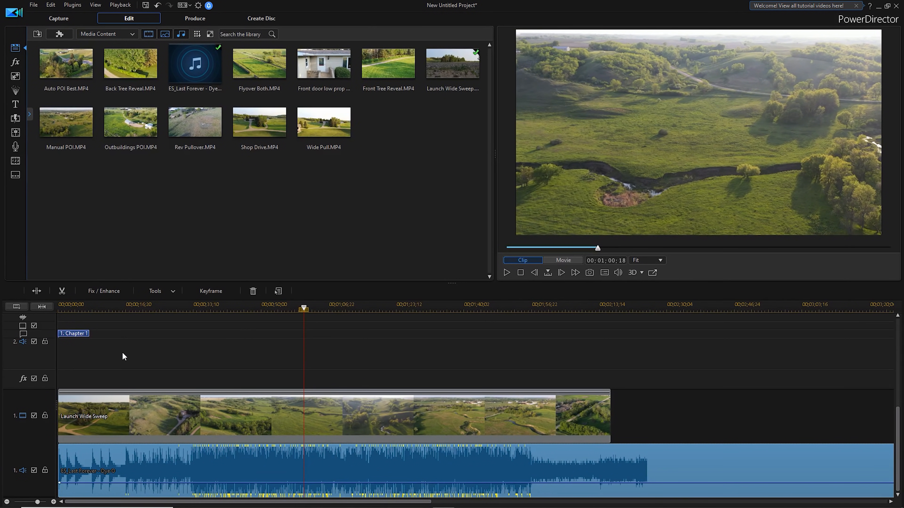
Play the movie from the beginning to check how the footage fits the music's opening, pausing after about nine seconds.
{"action": "left_click_drag", "start_coordinate": [85, 302], "coordinate": [18, 313]}
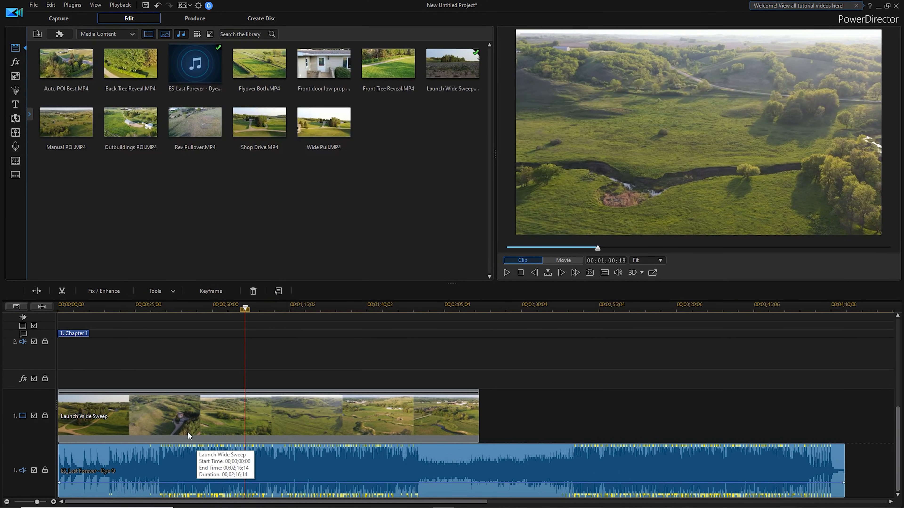
{"action": "left_click_drag", "start_coordinate": [245, 308], "coordinate": [18, 315]}
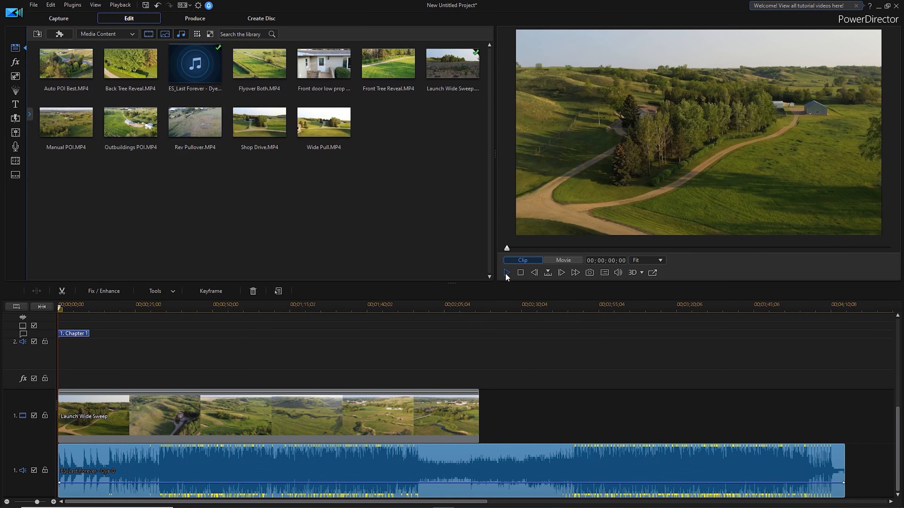
{"action": "left_click", "coordinate": [506, 273]}
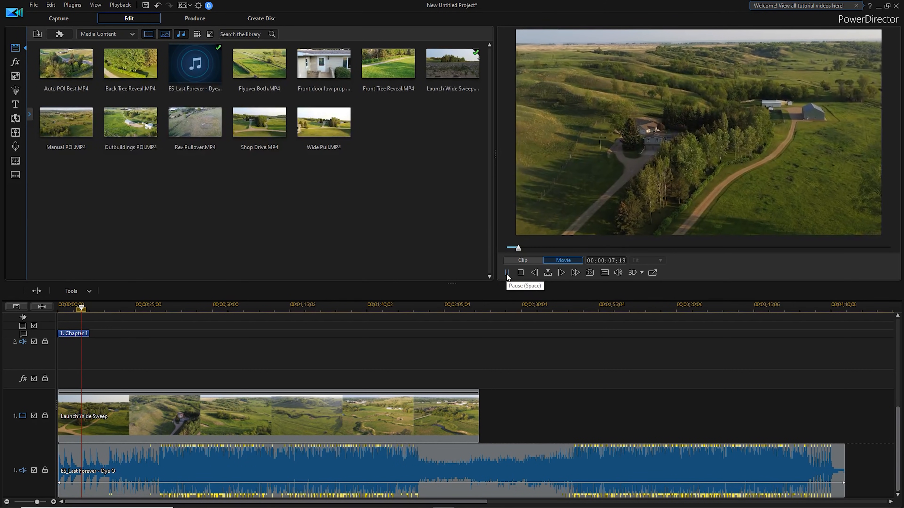
{"action": "left_click", "coordinate": [507, 275]}
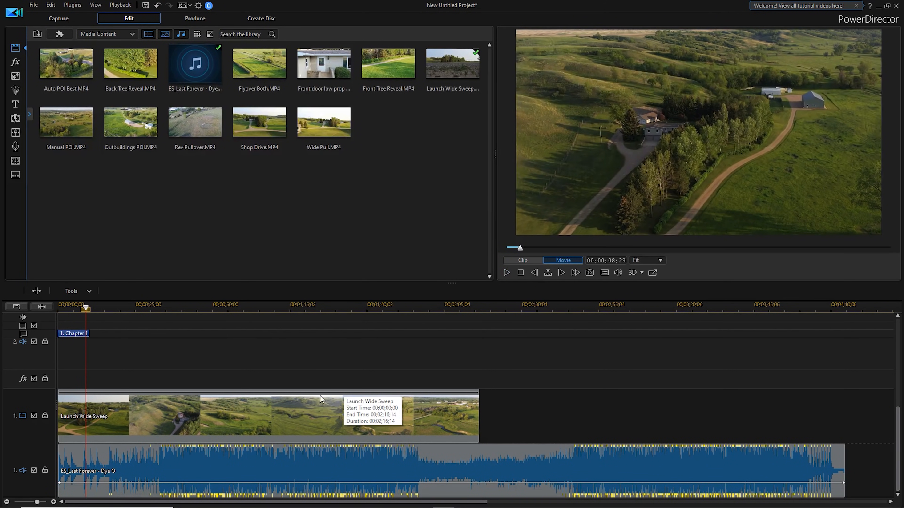
Shift the Launch Wide Sweep clip to start at 00;00;04;04 and extend its start back to the timeline's beginning.
{"action": "left_click_drag", "start_coordinate": [155, 430], "coordinate": [171, 425]}
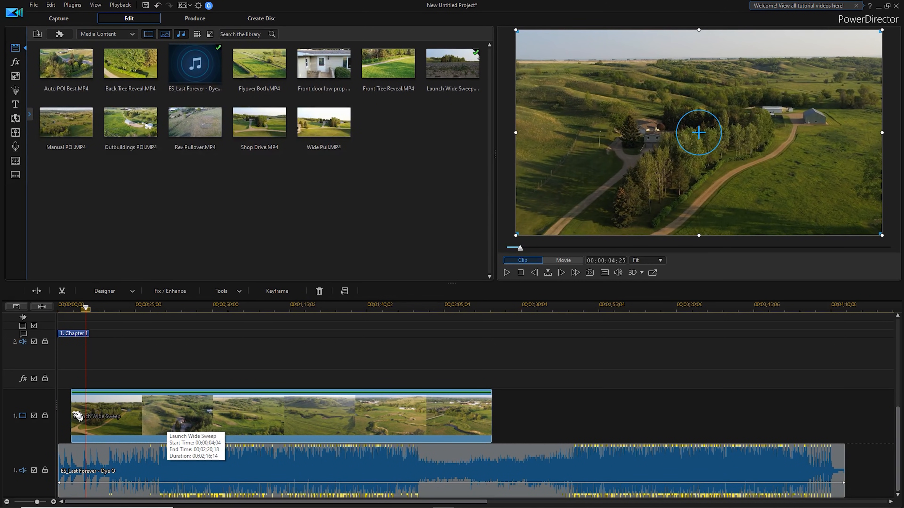
{"action": "left_click_drag", "start_coordinate": [72, 414], "coordinate": [55, 416]}
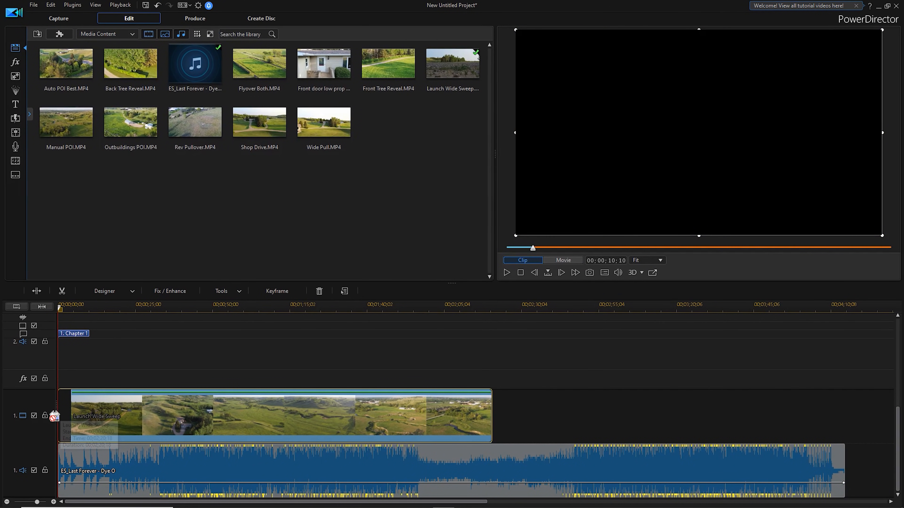
{"action": "left_click_drag", "start_coordinate": [127, 421], "coordinate": [130, 425]}
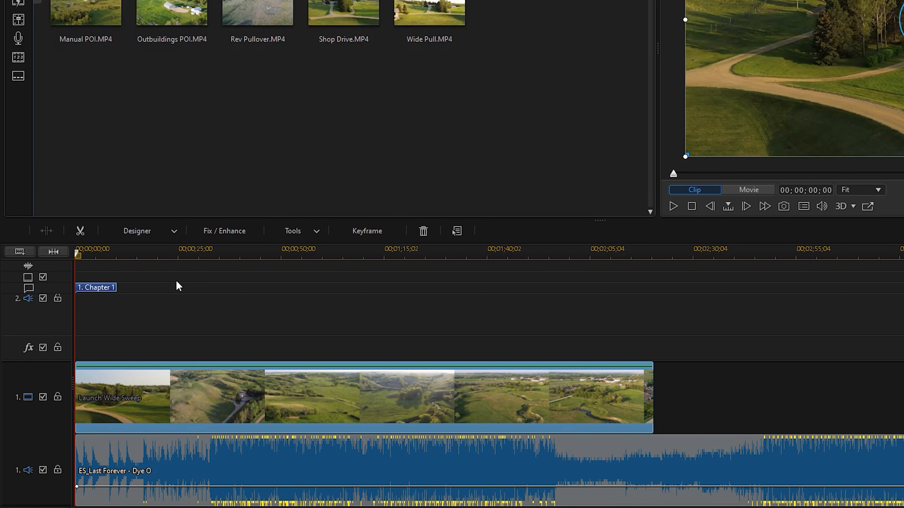
Split the Launch Wide Sweep clip at 00;00;08;13, on the start of the second musical phrase.
{"action": "left_click_drag", "start_coordinate": [185, 251], "coordinate": [339, 248]}
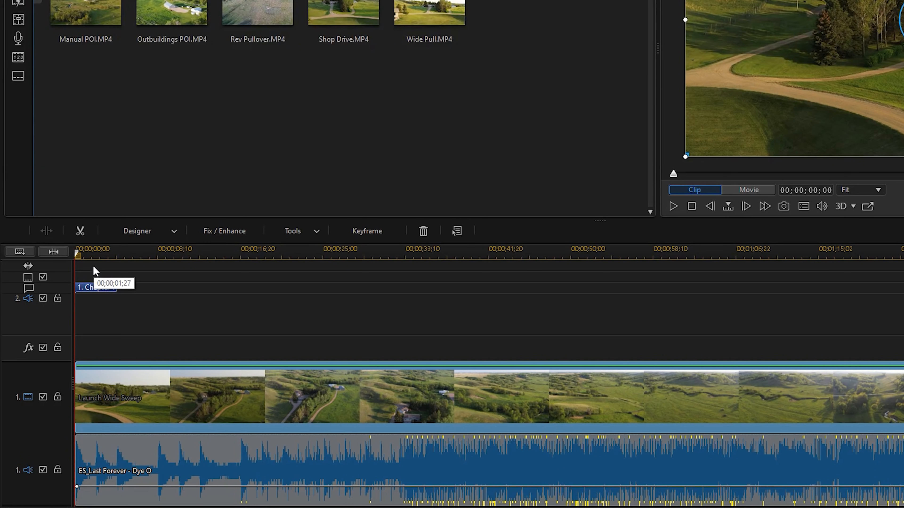
{"action": "left_click_drag", "start_coordinate": [78, 255], "coordinate": [161, 266]}
{"action": "left_click", "coordinate": [214, 391]}
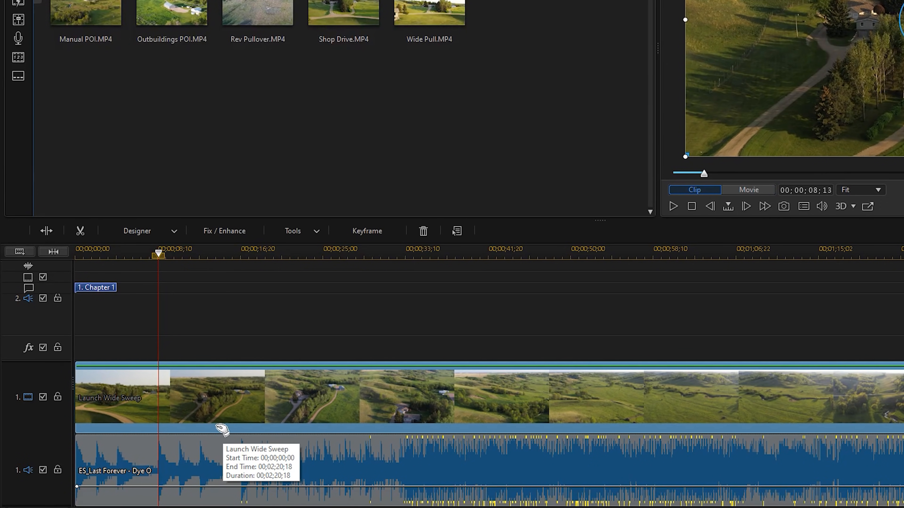
{"action": "right_click", "coordinate": [163, 401]}
{"action": "left_click", "coordinate": [212, 171]}
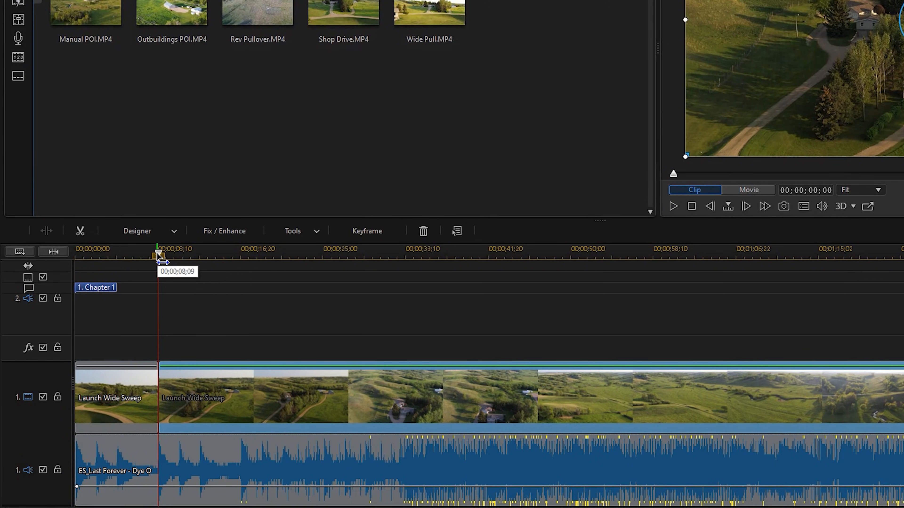
Mute the music clip and move the playhead into the later part of the second Launch Wide Sweep segment.
{"action": "right_click", "coordinate": [269, 472]}
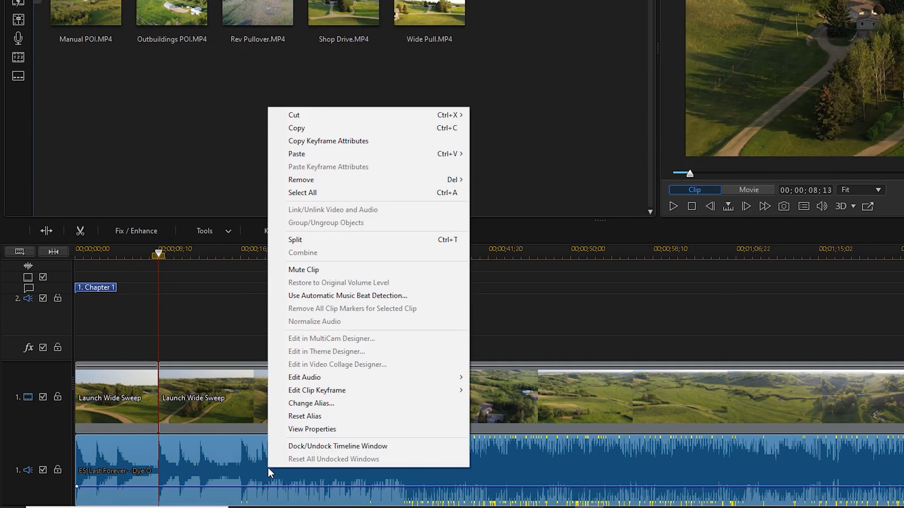
{"action": "left_click", "coordinate": [302, 269]}
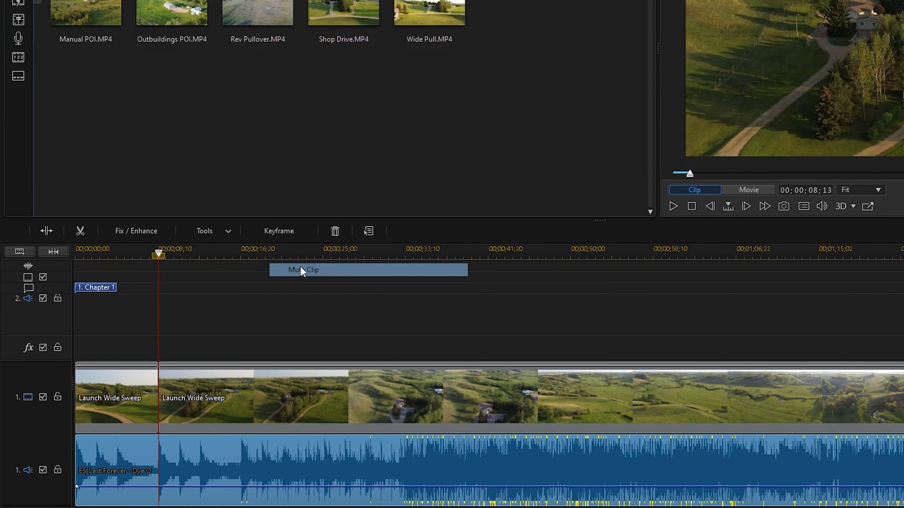
{"action": "left_click", "coordinate": [160, 255]}
{"action": "left_click_drag", "start_coordinate": [172, 255], "coordinate": [903, 314]}
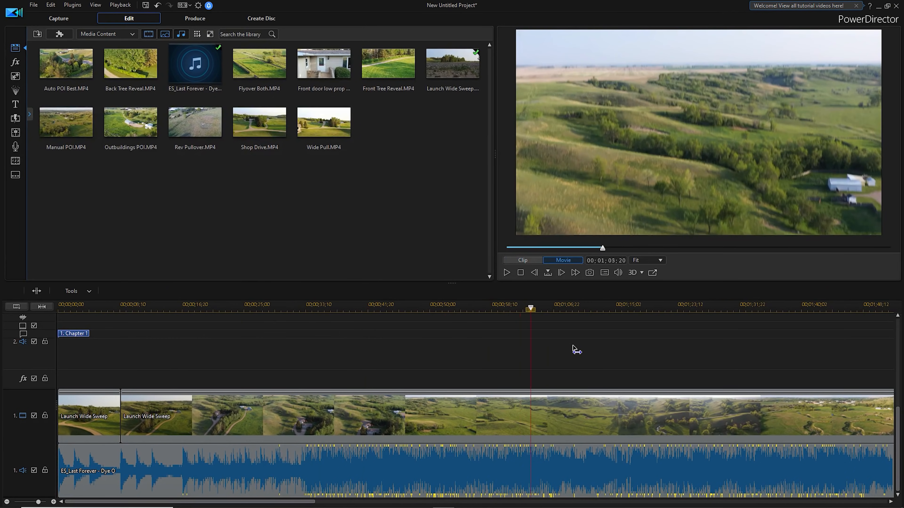
{"action": "left_click", "coordinate": [739, 466]}
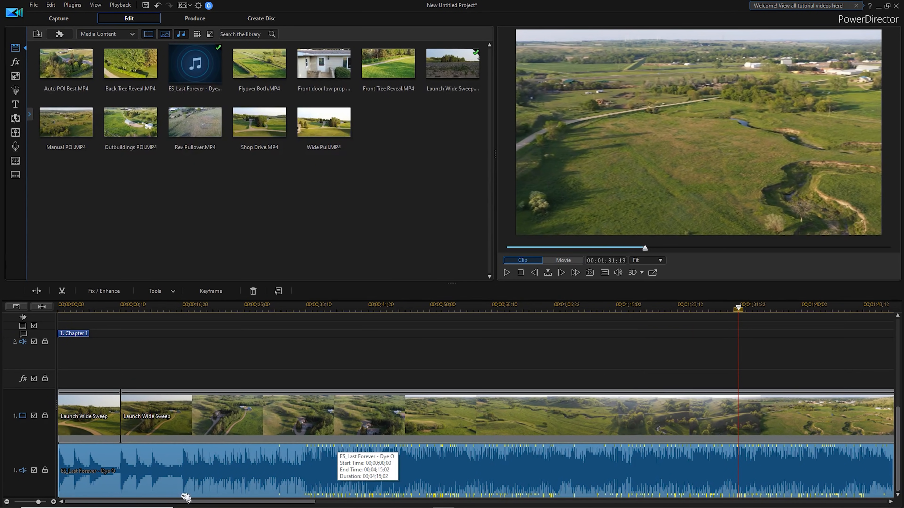
{"action": "left_click_drag", "start_coordinate": [500, 305], "coordinate": [276, 306]}
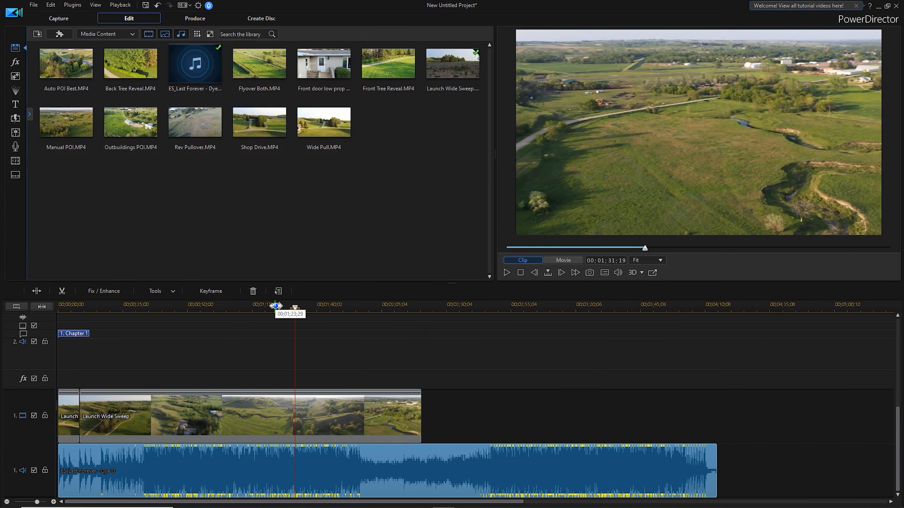
{"action": "left_click", "coordinate": [296, 309]}
{"action": "left_click_drag", "start_coordinate": [299, 312], "coordinate": [329, 314]}
Preview the footage around the playhead for a cut point and split the second Launch Wide Sweep segment at 00;01;48;14.
{"action": "left_click", "coordinate": [506, 272]}
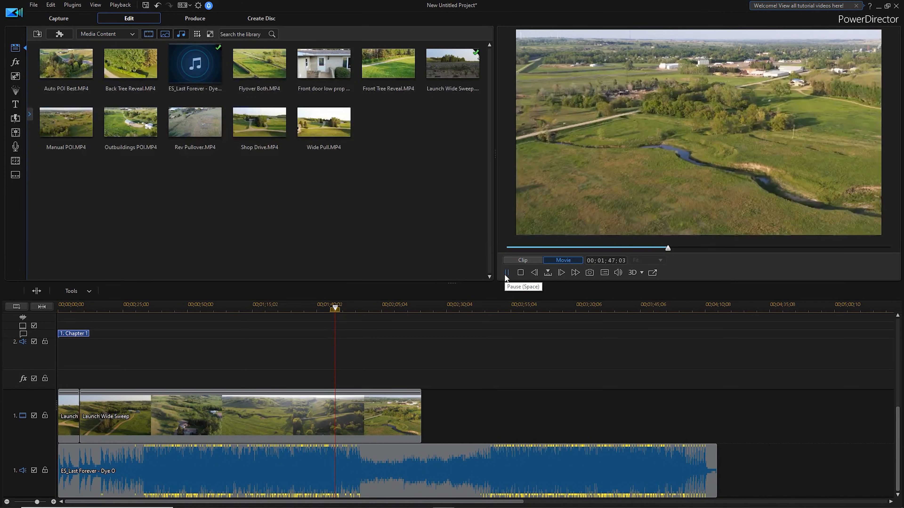
{"action": "left_click", "coordinate": [506, 273]}
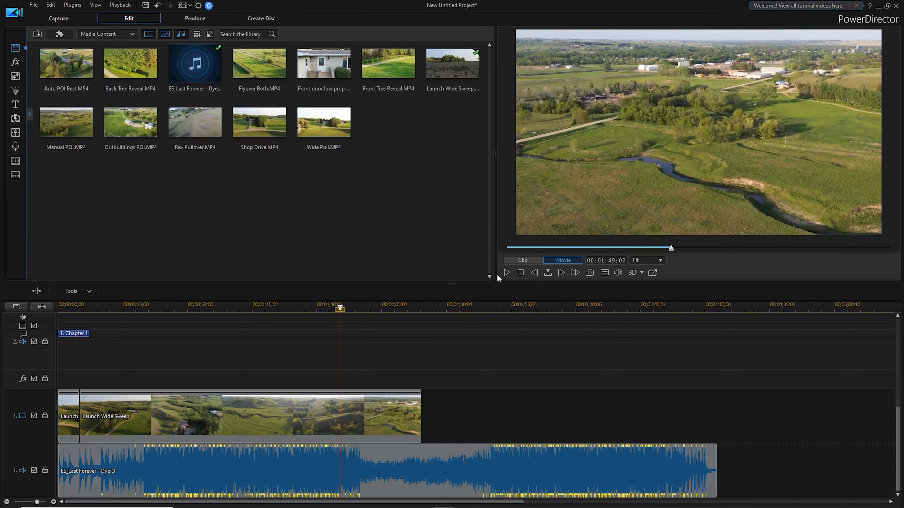
{"action": "left_click_drag", "start_coordinate": [343, 314], "coordinate": [332, 312]}
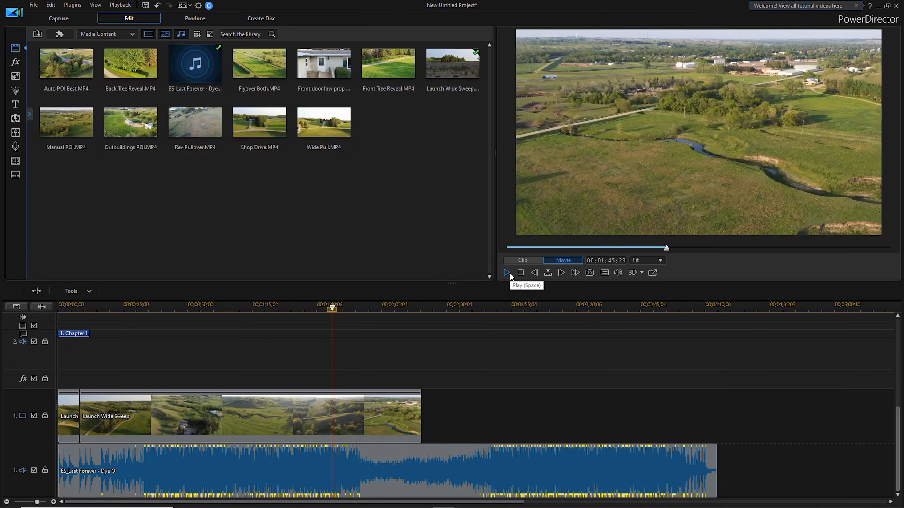
{"action": "left_click", "coordinate": [508, 273]}
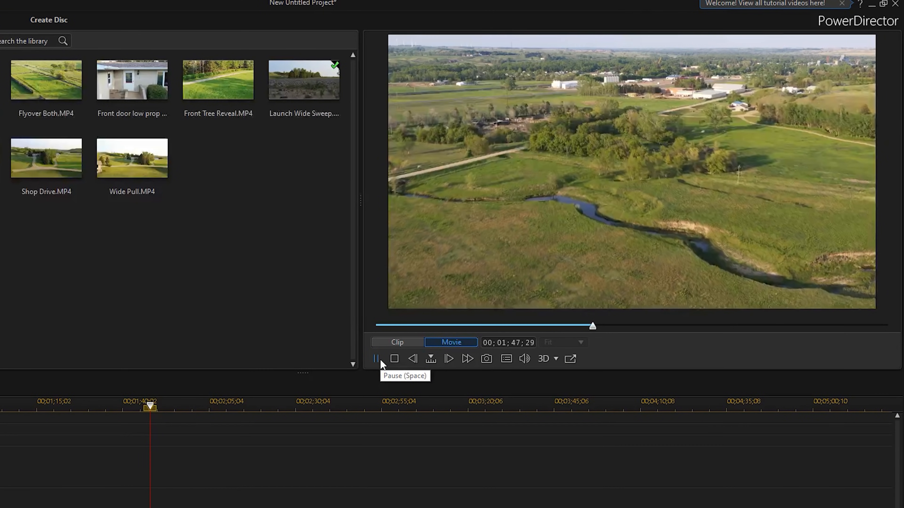
{"action": "left_click", "coordinate": [377, 359]}
{"action": "left_click_drag", "start_coordinate": [151, 407], "coordinate": [146, 406]}
{"action": "left_click", "coordinate": [378, 358]}
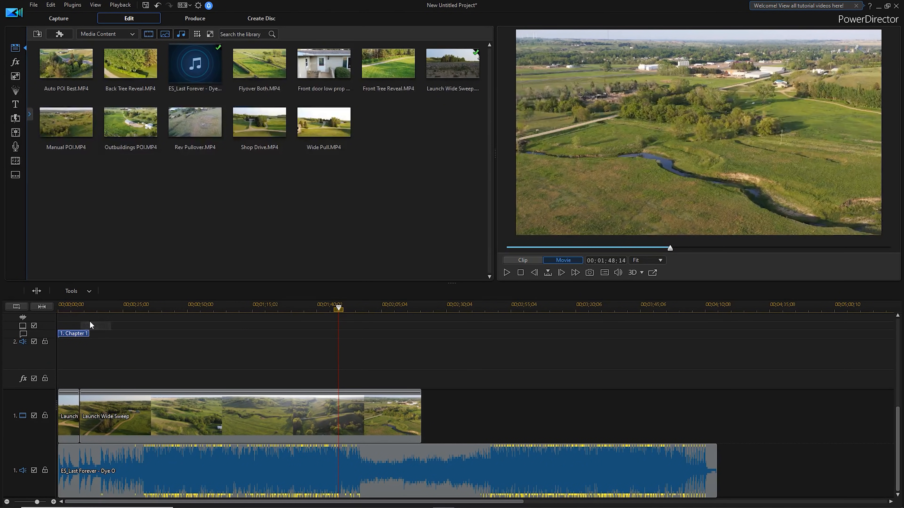
{"action": "right_click", "coordinate": [340, 416]}
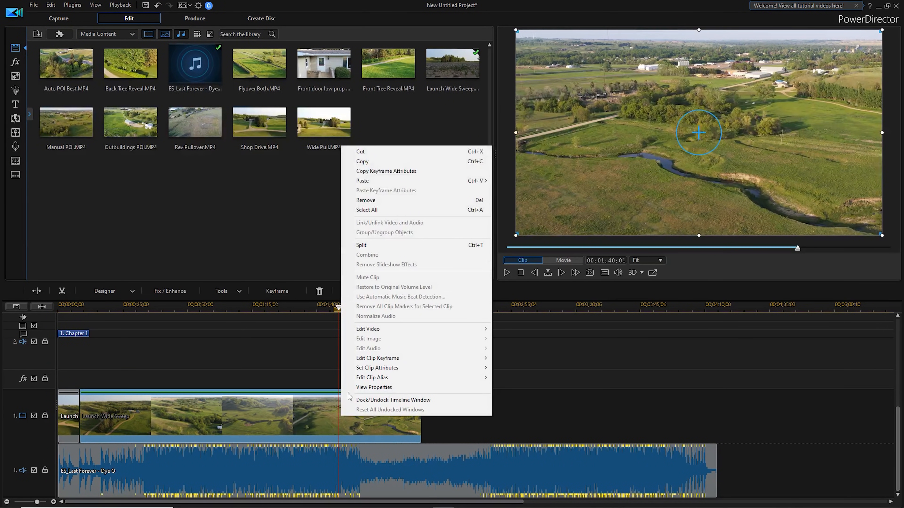
{"action": "left_click", "coordinate": [363, 245]}
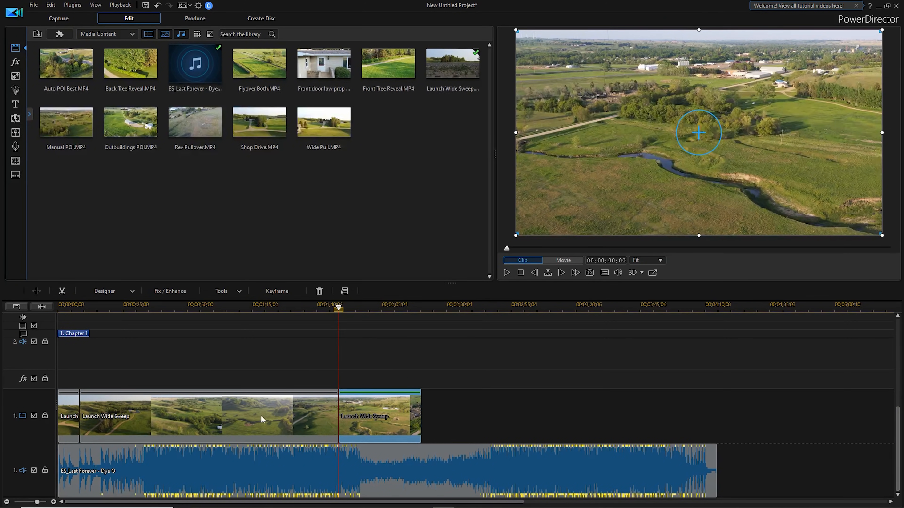
Remove the long middle Launch Wide Sweep segment, filling the gap and moving all clips.
{"action": "left_click", "coordinate": [235, 422]}
{"action": "right_click", "coordinate": [234, 422]}
{"action": "mouse_move", "coordinate": [320, 202]}
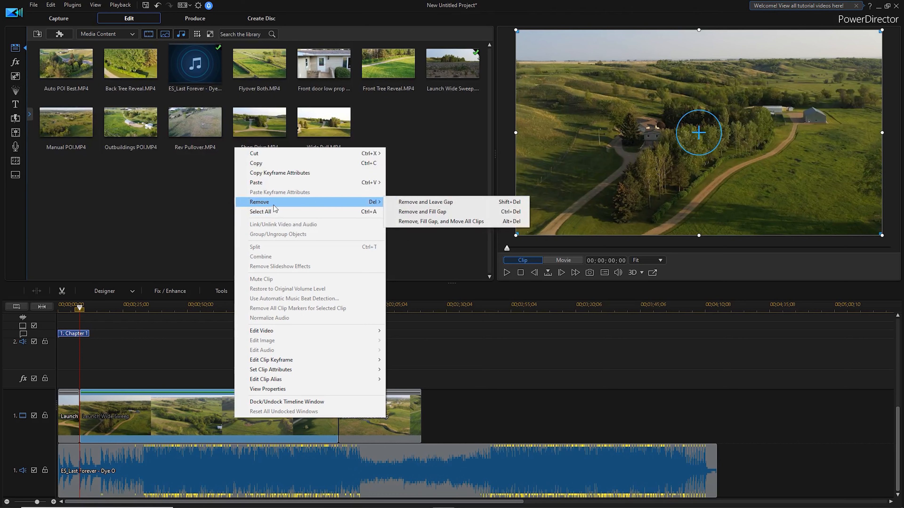
{"action": "left_click", "coordinate": [410, 222]}
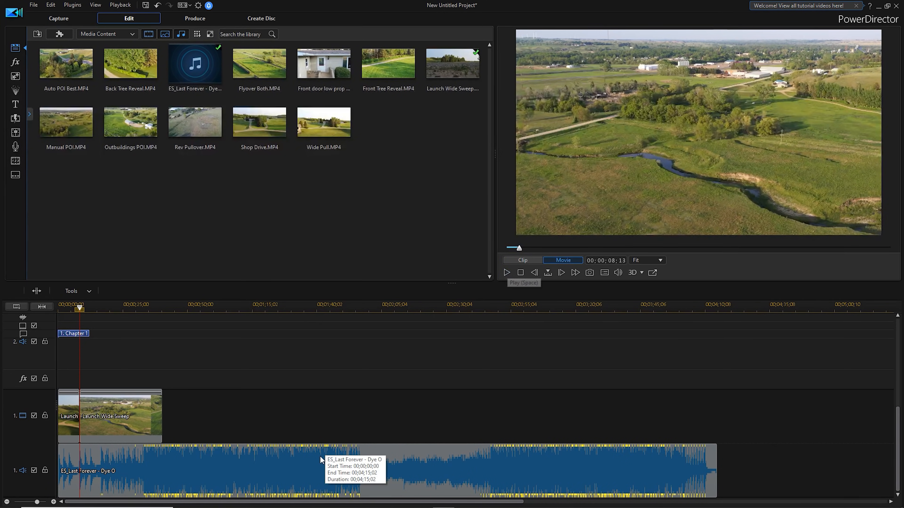
Unmute the music clip and play the movie from the start of the second Launch Wide Sweep segment to the next musical phrase.
{"action": "right_click", "coordinate": [338, 463]}
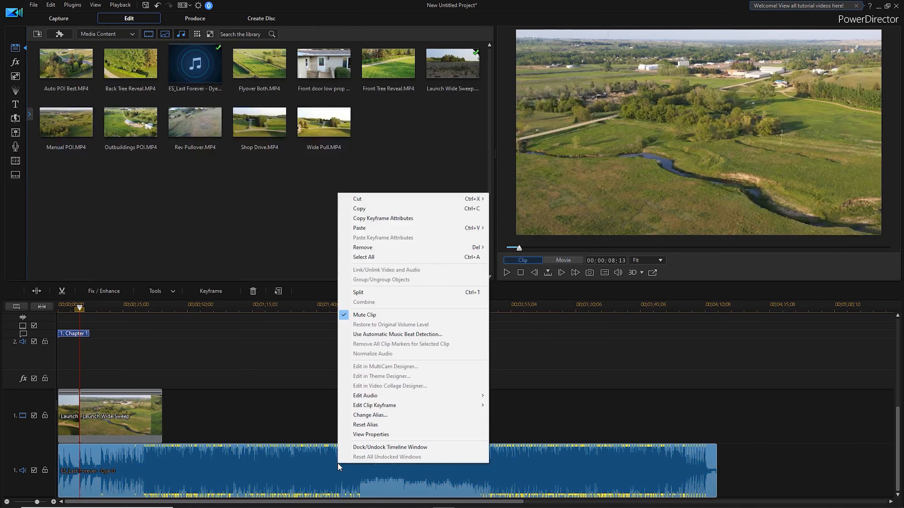
{"action": "left_click", "coordinate": [377, 313]}
{"action": "left_click", "coordinate": [506, 273]}
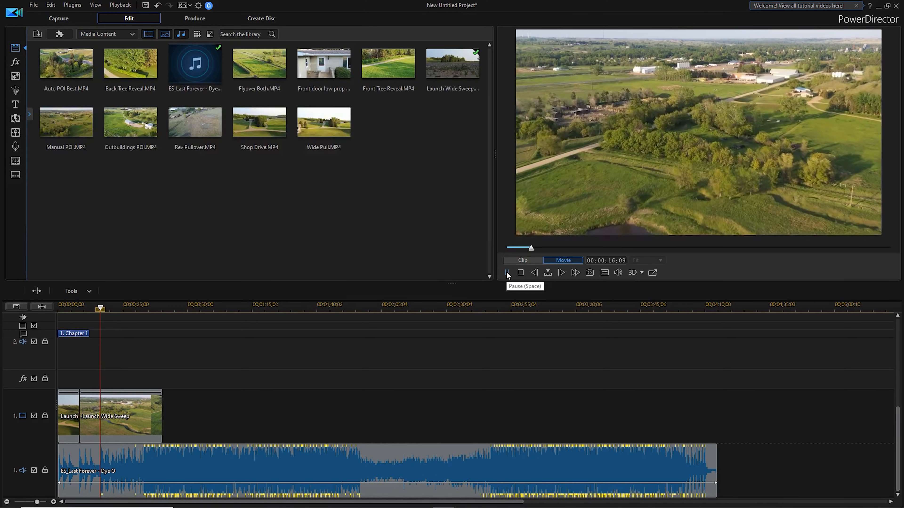
{"action": "left_click", "coordinate": [507, 273]}
Split the second Launch Wide Sweep segment at 00;00;16;24, where the music picks up, and remove the part after the cut.
{"action": "left_click_drag", "start_coordinate": [164, 307], "coordinate": [510, 330]}
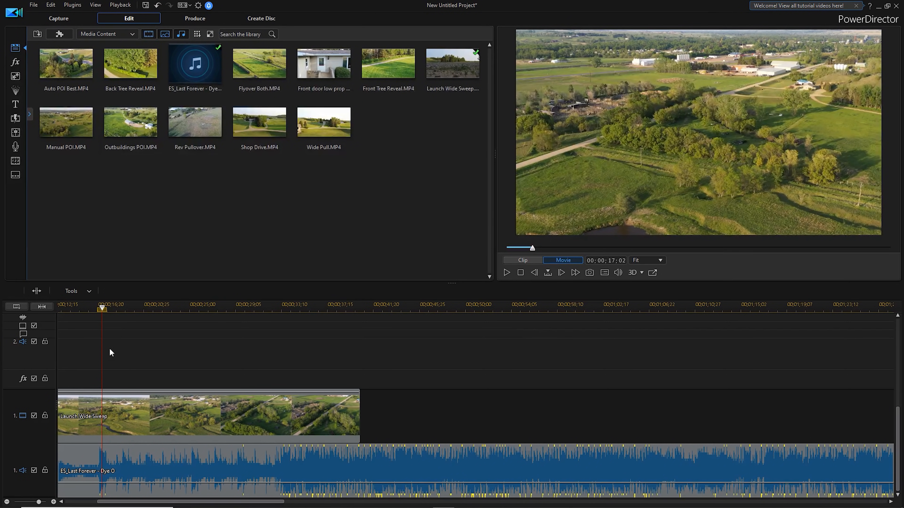
{"action": "left_click_drag", "start_coordinate": [105, 312], "coordinate": [103, 312]}
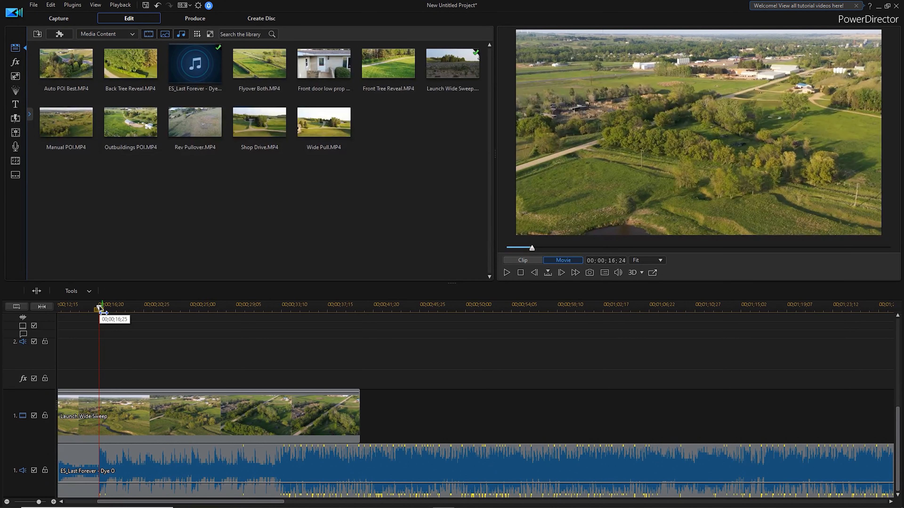
{"action": "right_click", "coordinate": [97, 419]}
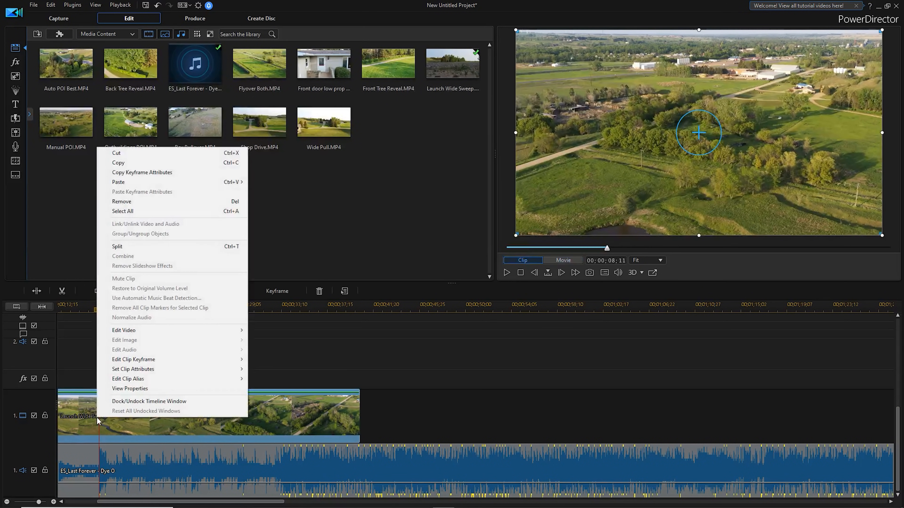
{"action": "left_click", "coordinate": [142, 248]}
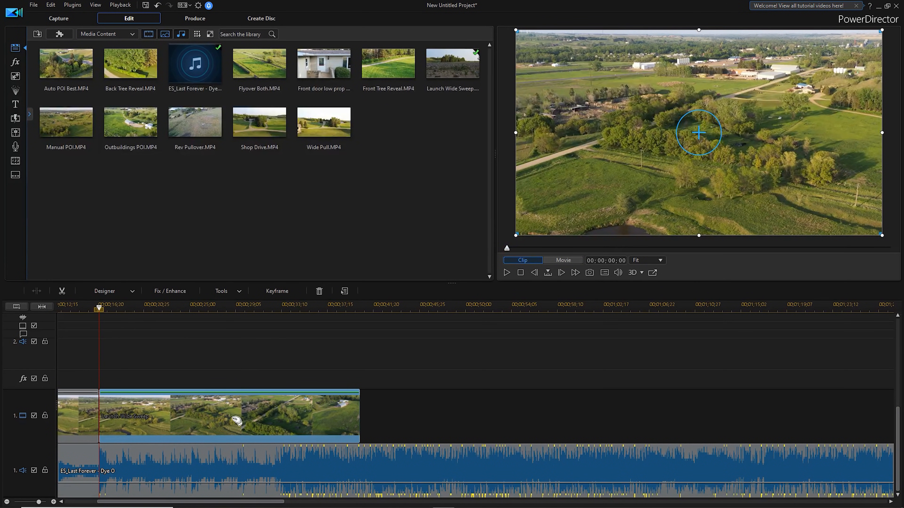
{"action": "right_click", "coordinate": [234, 422]}
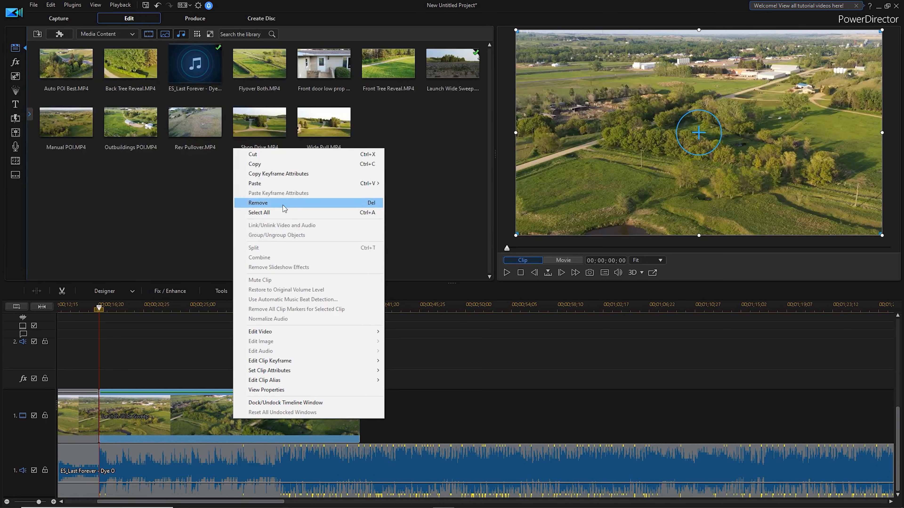
{"action": "left_click", "coordinate": [282, 203]}
Try to insert the Auto POI Best clip on video track 1 at 00;00;16;24, and undo the insertion.
{"action": "left_click_drag", "start_coordinate": [163, 503], "coordinate": [113, 506]}
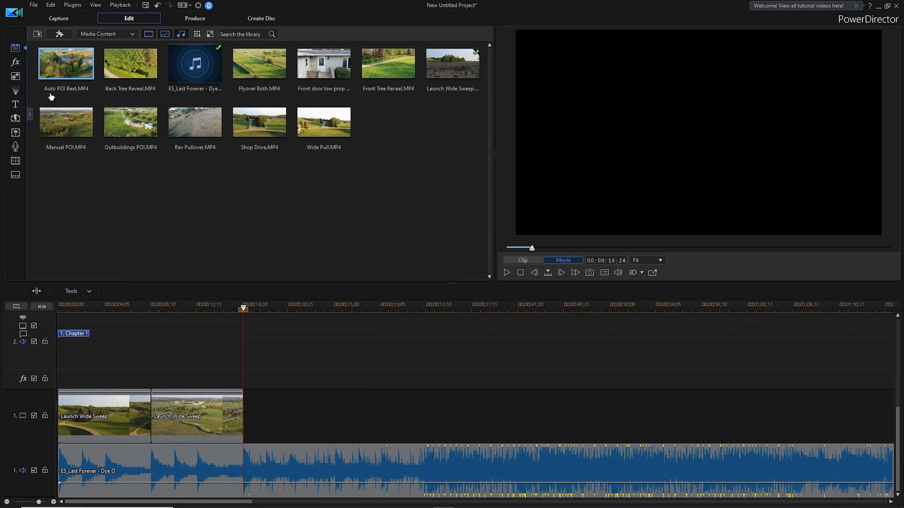
{"action": "left_click_drag", "start_coordinate": [50, 95], "coordinate": [244, 432]}
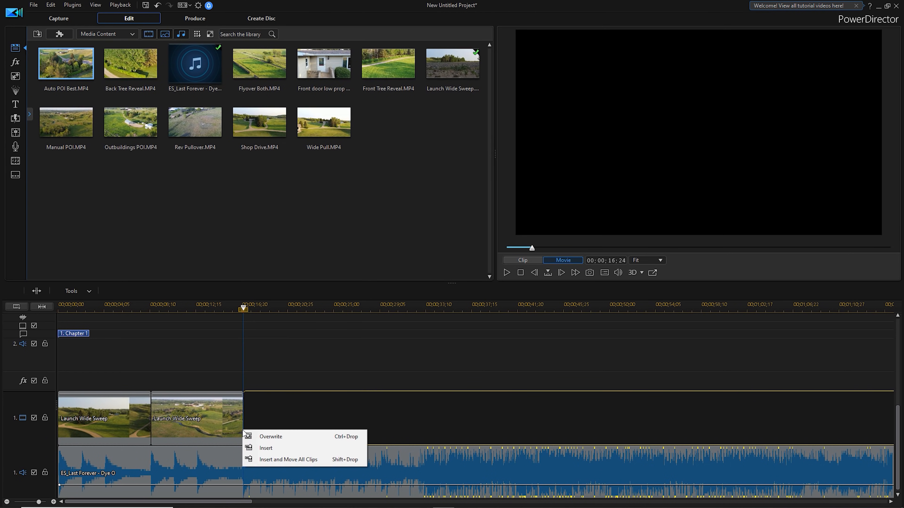
{"action": "left_click", "coordinate": [270, 448]}
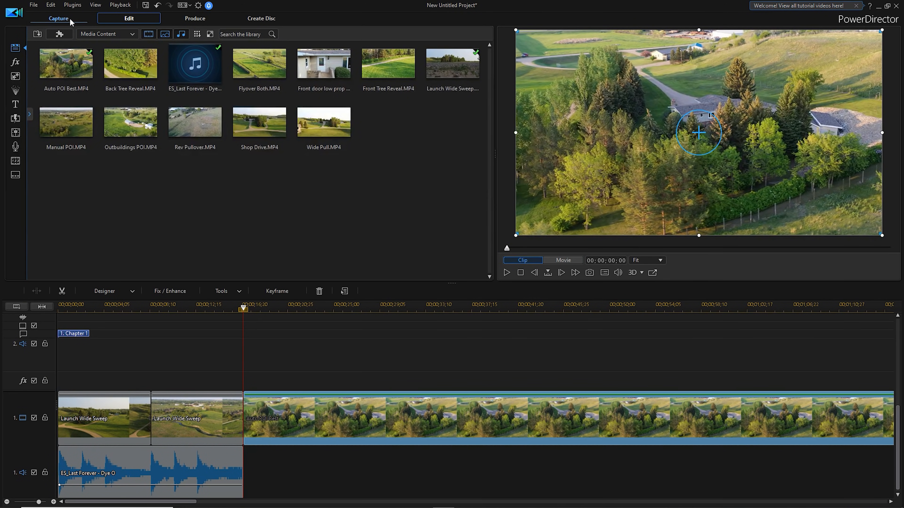
{"action": "left_click", "coordinate": [51, 6]}
{"action": "left_click", "coordinate": [63, 16]}
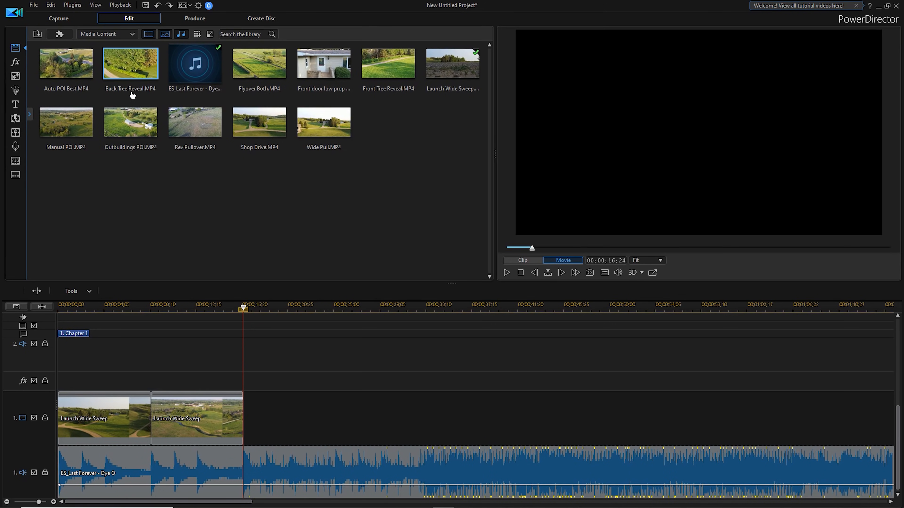
Place the Auto POI Best clip on video track 2, and move it down to track 1 to start at 00;00;16;24 after Launch Wide Sweep.
{"action": "left_click_drag", "start_coordinate": [66, 63], "coordinate": [260, 316]}
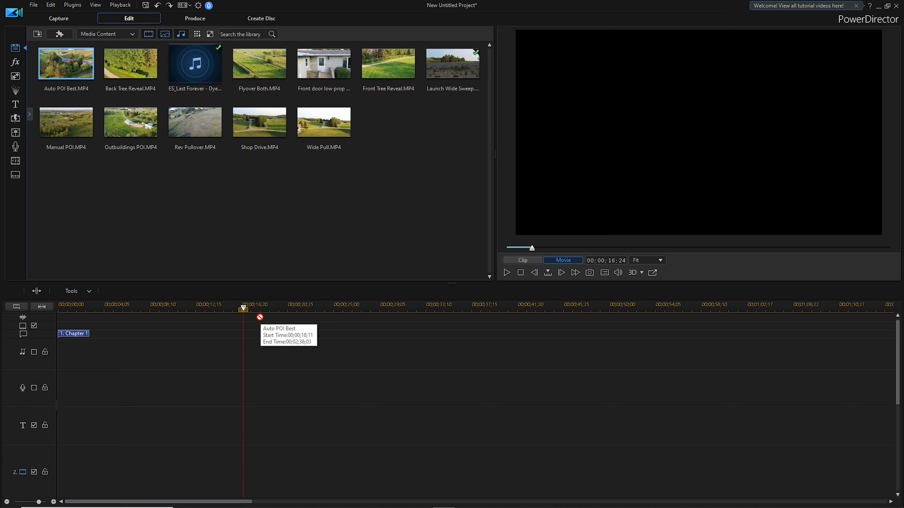
{"action": "left_click_drag", "start_coordinate": [266, 395], "coordinate": [261, 463]}
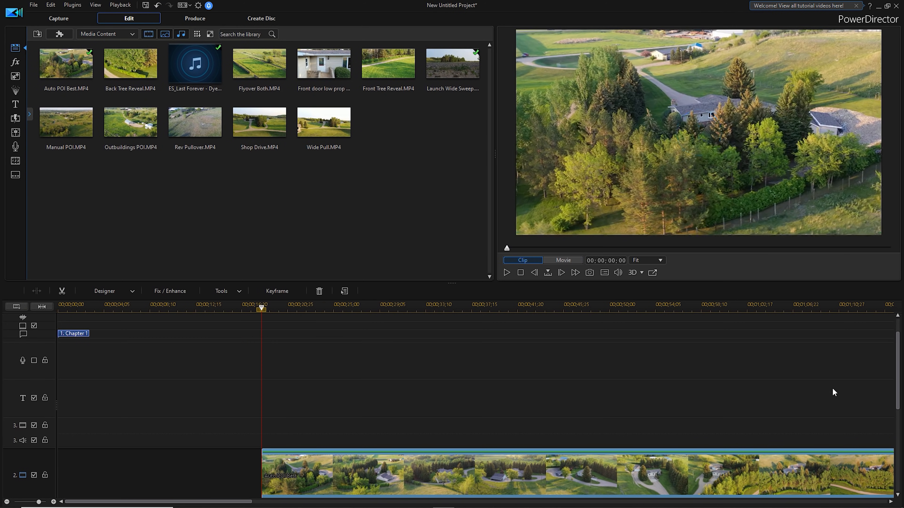
{"action": "left_click_drag", "start_coordinate": [897, 353], "coordinate": [897, 406]}
{"action": "left_click_drag", "start_coordinate": [334, 359], "coordinate": [320, 477]}
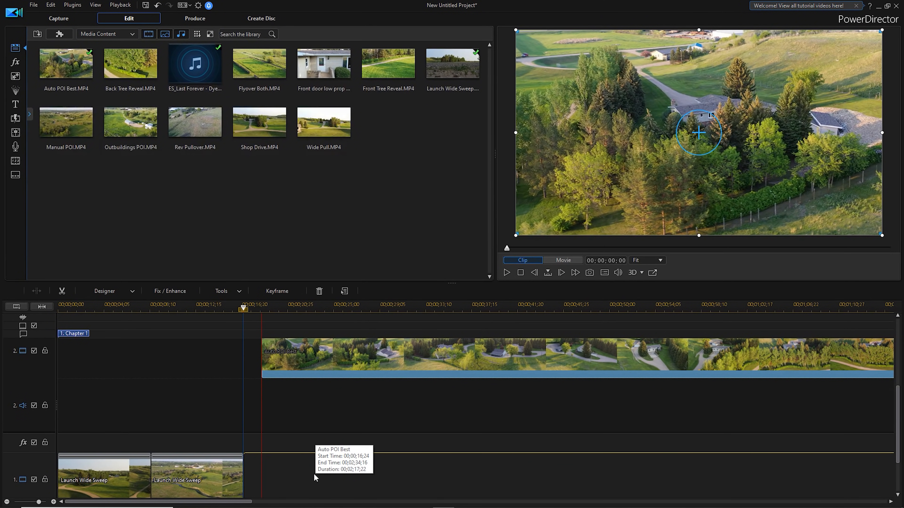
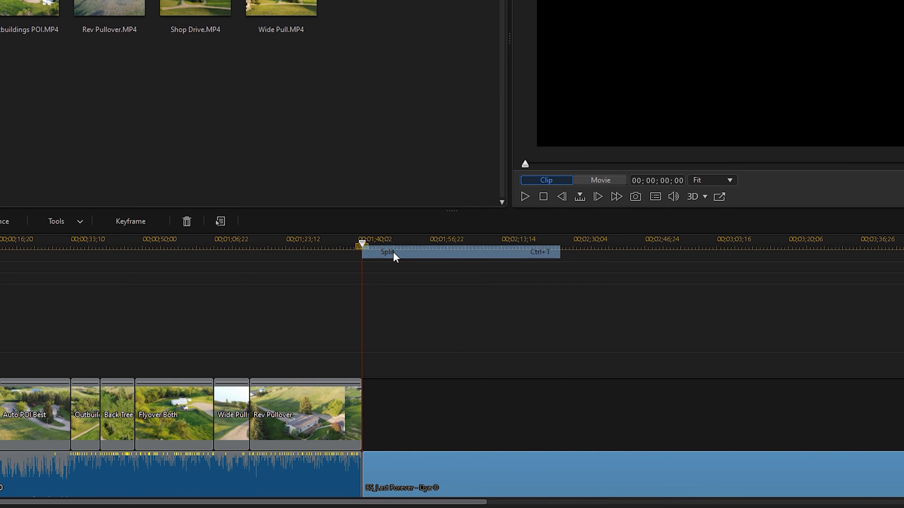
Remove the part of the music clip that follows the end of the Rev Pullover clip.
{"action": "right_click", "coordinate": [431, 478]}
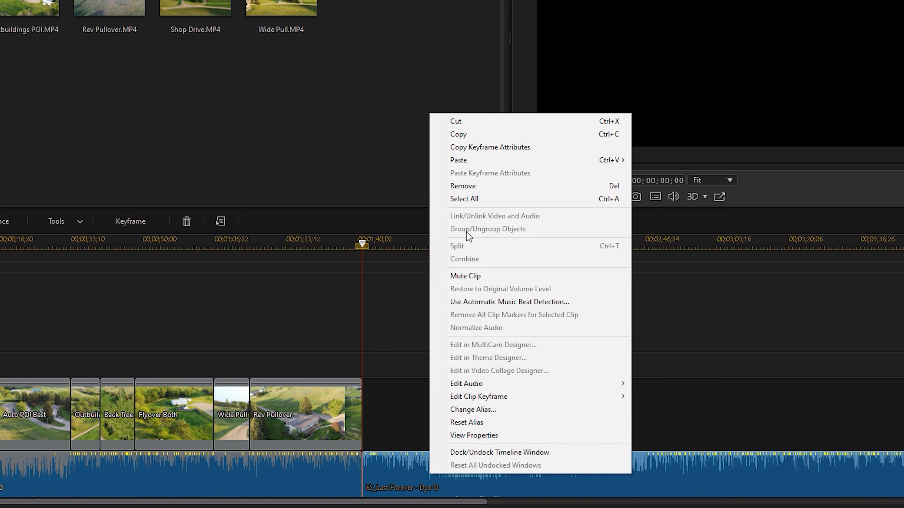
{"action": "left_click", "coordinate": [462, 186]}
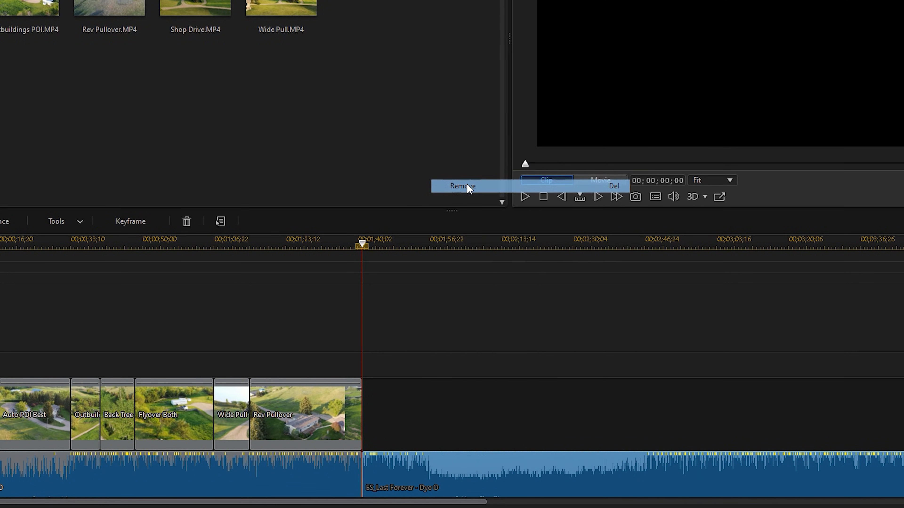
Add a Fade transition at the end of the Rev Pullover clip and play the last seconds to check it.
{"action": "left_click_drag", "start_coordinate": [290, 245], "coordinate": [667, 251]}
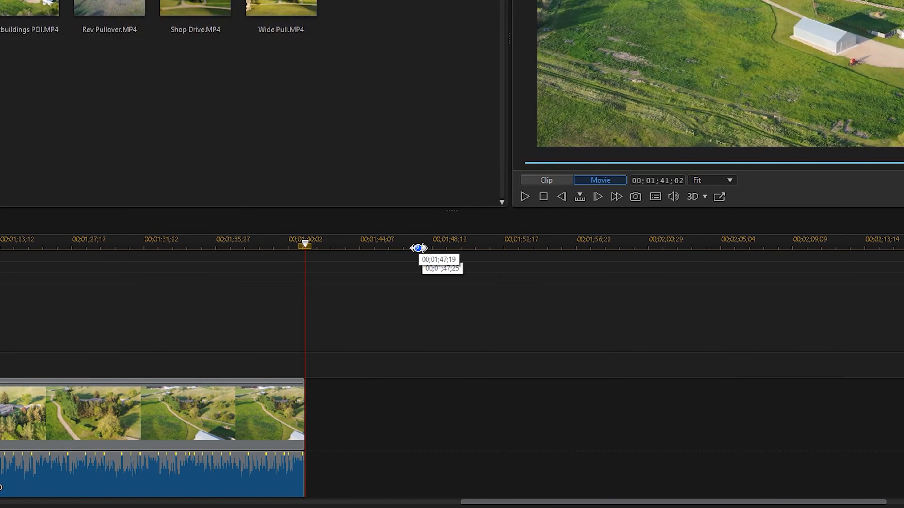
{"action": "left_click_drag", "start_coordinate": [437, 246], "coordinate": [521, 257]}
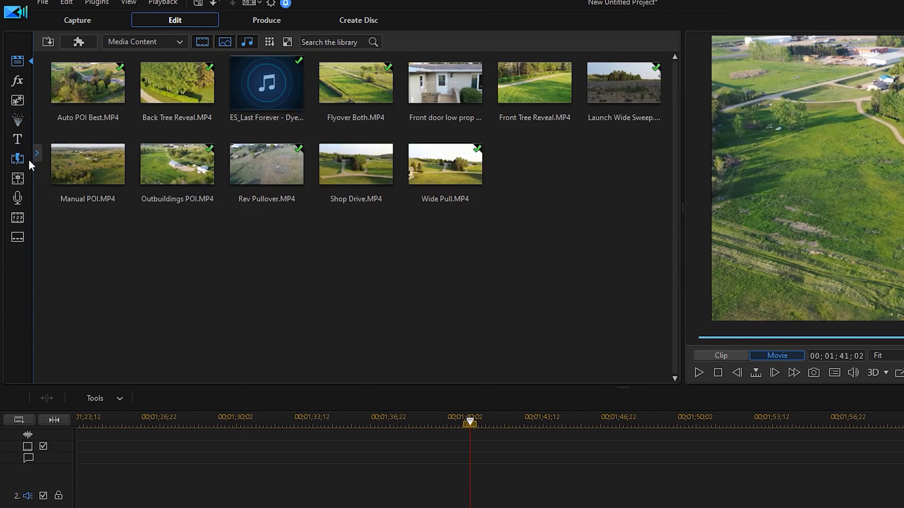
{"action": "left_click", "coordinate": [18, 160]}
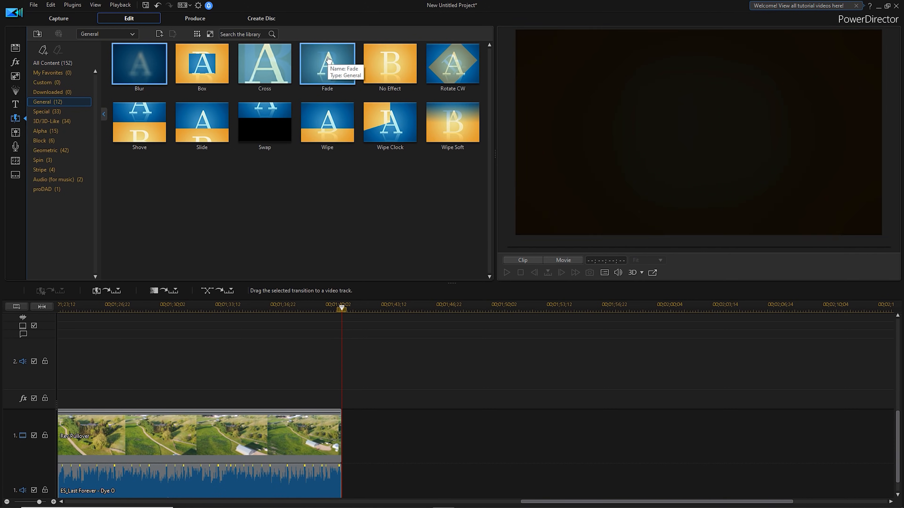
{"action": "left_click_drag", "start_coordinate": [328, 59], "coordinate": [336, 446]}
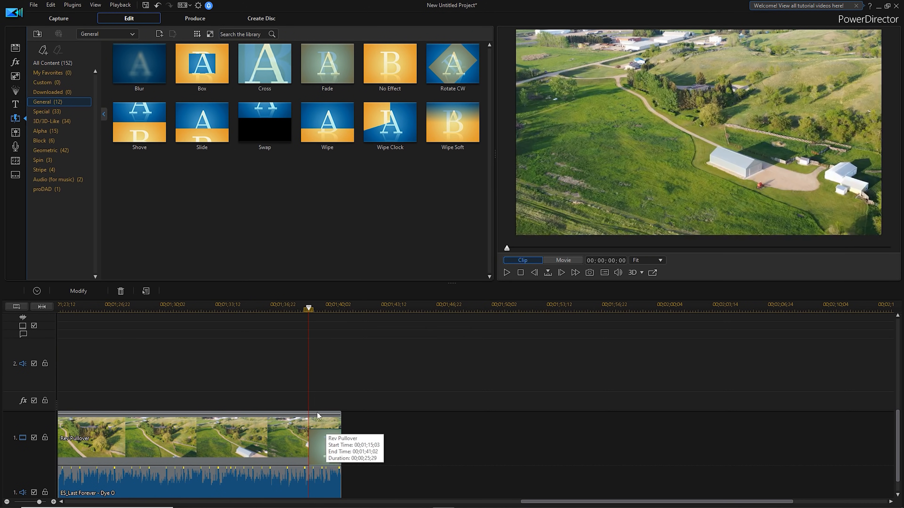
{"action": "left_click_drag", "start_coordinate": [307, 309], "coordinate": [284, 309]}
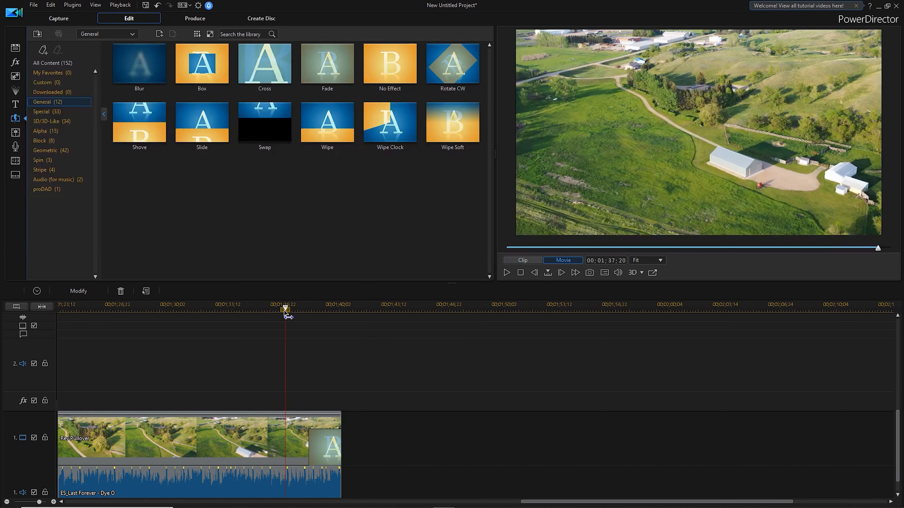
{"action": "left_click", "coordinate": [506, 273]}
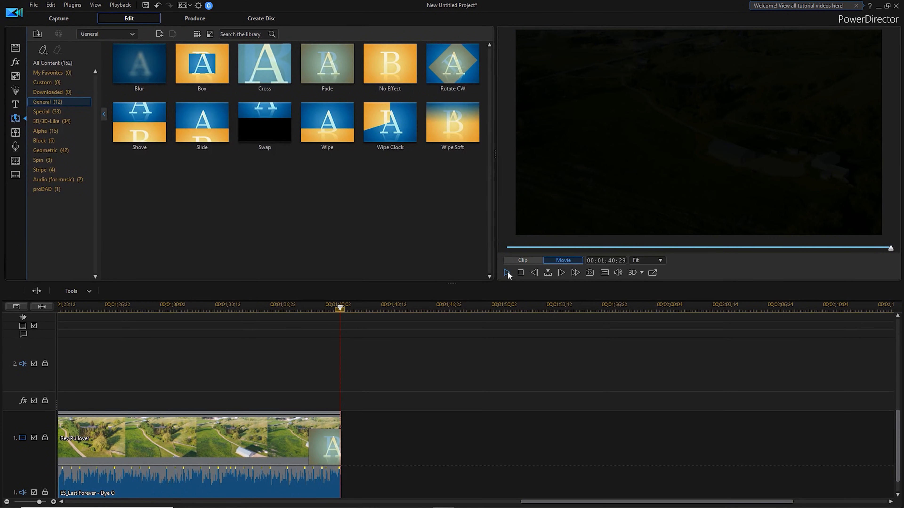
{"action": "left_click", "coordinate": [336, 478]}
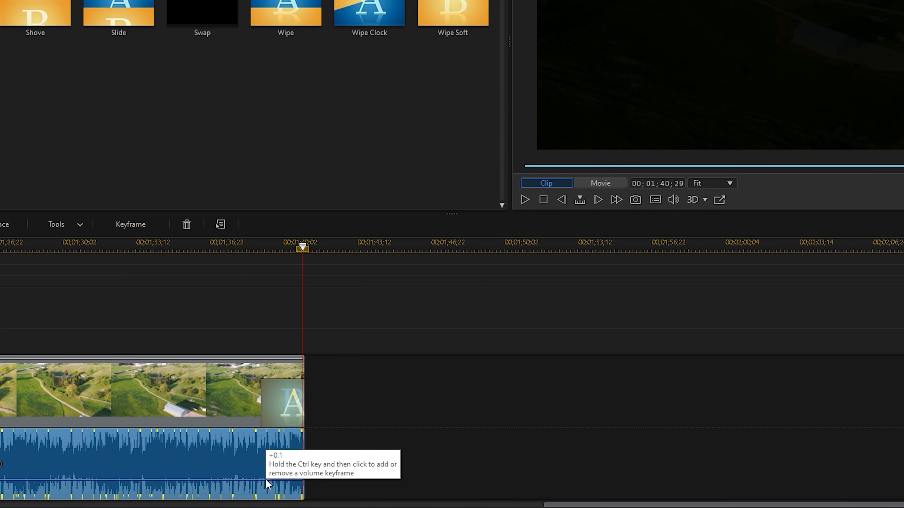
{"action": "double_click", "coordinate": [265, 479]}
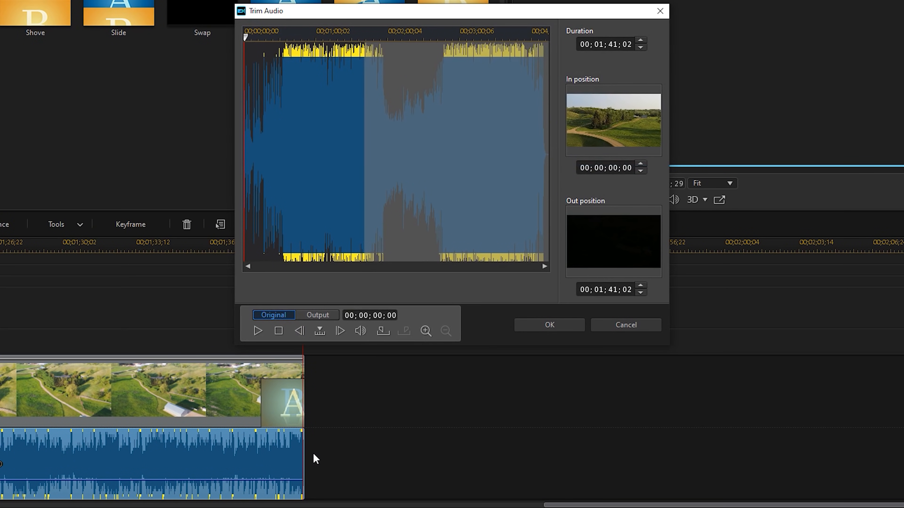
{"action": "left_click", "coordinate": [607, 325]}
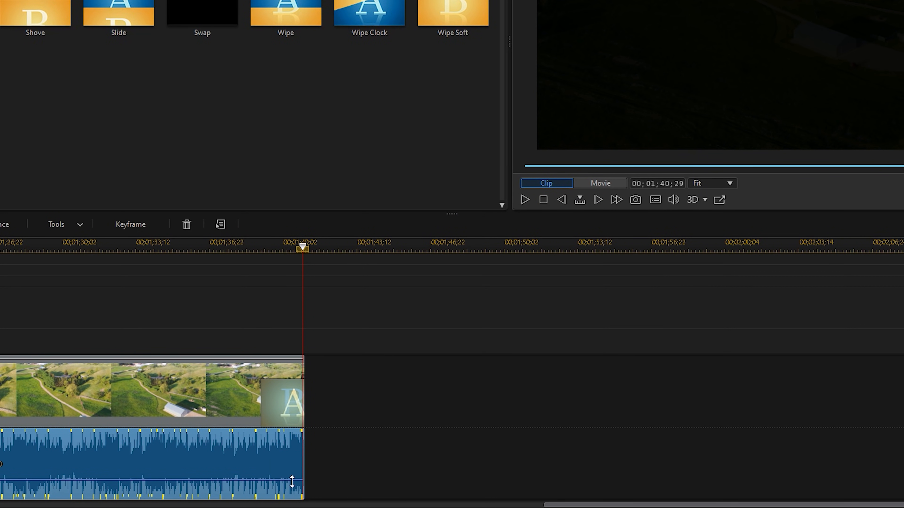
Fade out the music from 00;01;39;00 to its end with two volume keyframes, and play the ending from 00;01;36;07.
{"action": "left_click", "coordinate": [302, 247]}
{"action": "left_click_drag", "start_coordinate": [326, 309], "coordinate": [309, 310]}
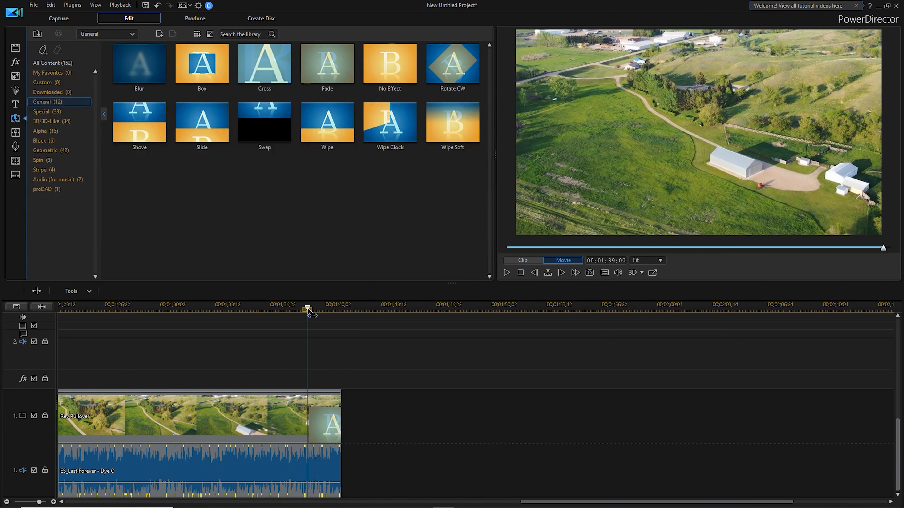
{"action": "left_click", "coordinate": [308, 459]}
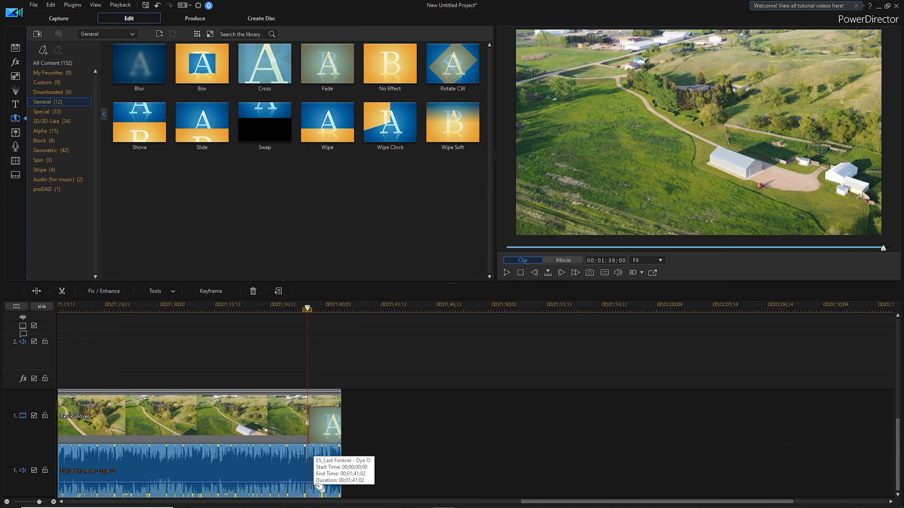
{"action": "left_click_drag", "start_coordinate": [313, 486], "coordinate": [310, 486]}
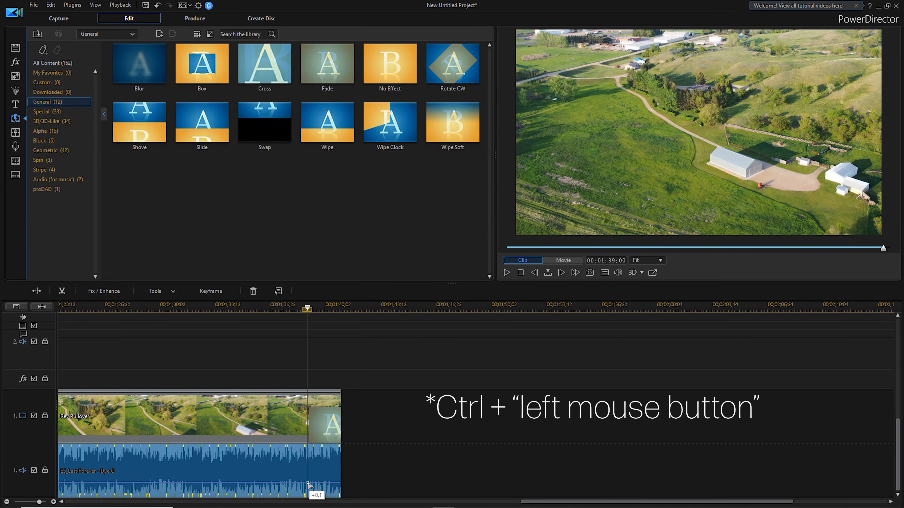
{"action": "left_click", "coordinate": [309, 483], "text": "ctrl"}
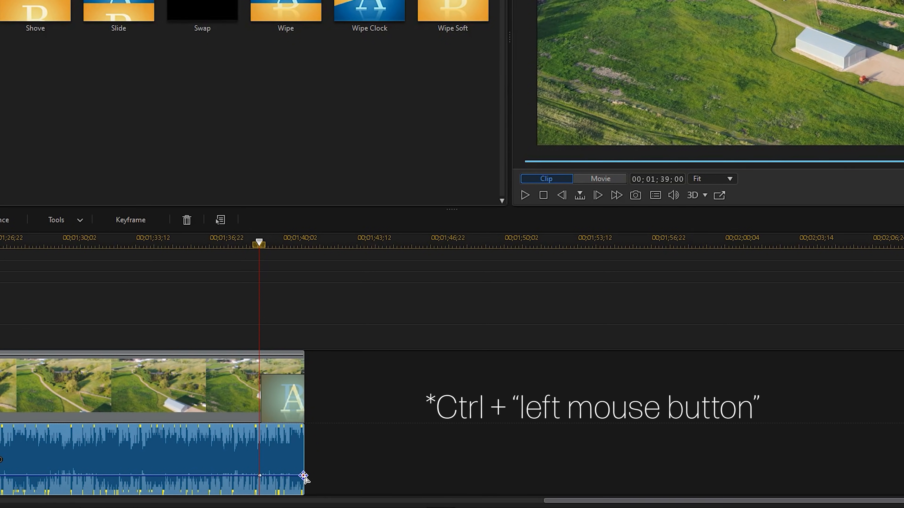
{"action": "left_click", "coordinate": [304, 477], "text": "ctrl"}
{"action": "left_click_drag", "start_coordinate": [303, 477], "coordinate": [302, 496]}
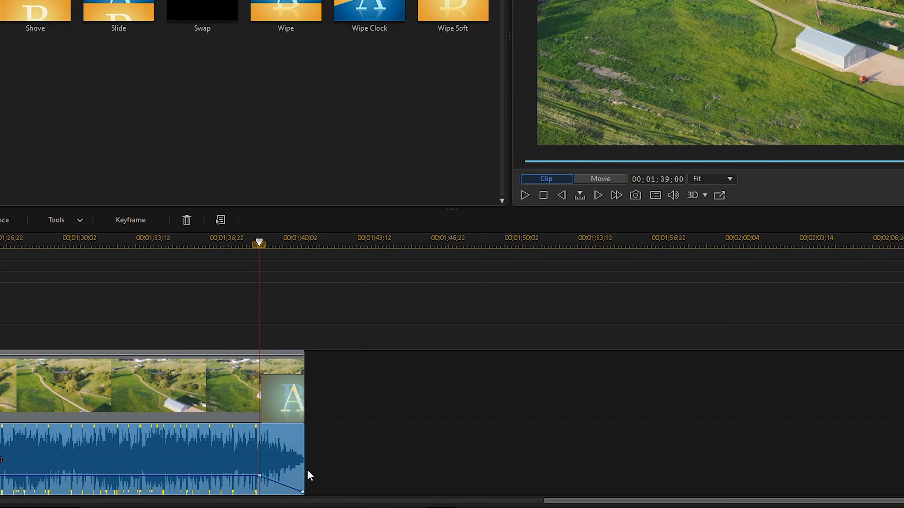
{"action": "left_click", "coordinate": [199, 244]}
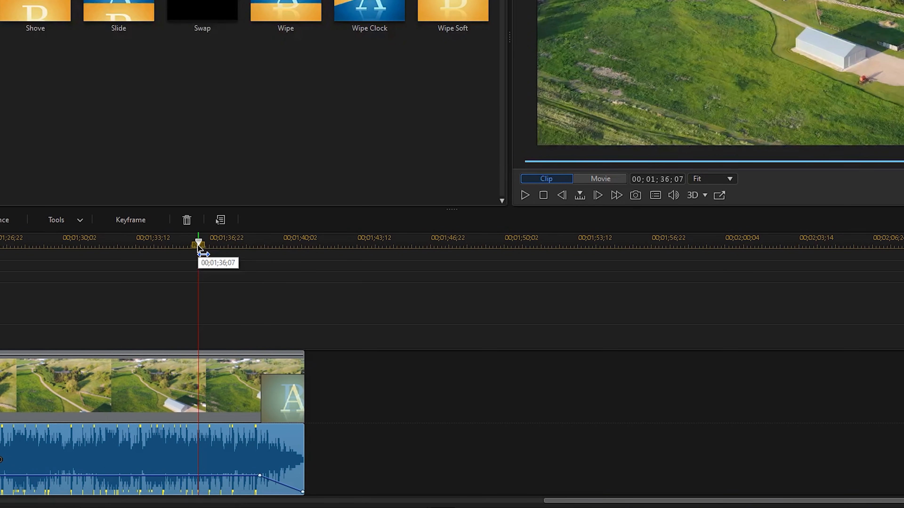
{"action": "left_click", "coordinate": [527, 196]}
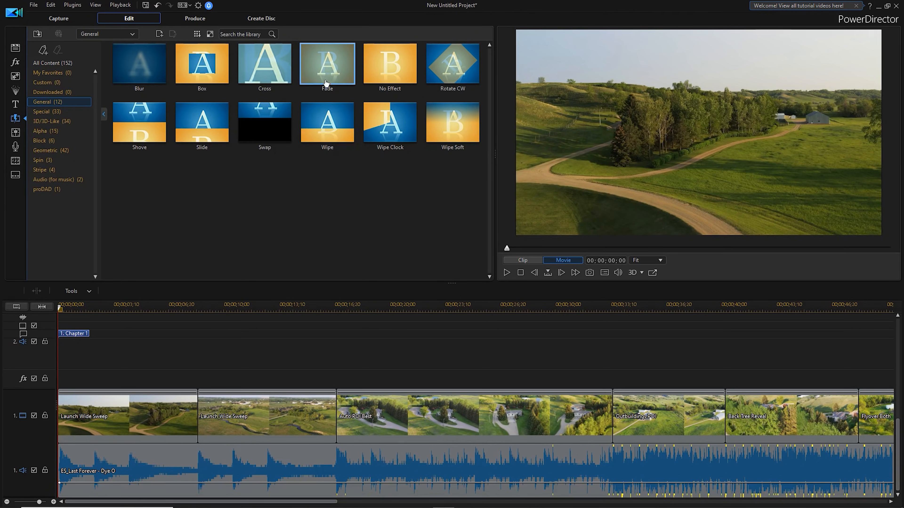
Add a Fade transition at the start of the first Launch Wide Sweep clip and play the movie from the beginning.
{"action": "left_click_drag", "start_coordinate": [324, 87], "coordinate": [150, 366]}
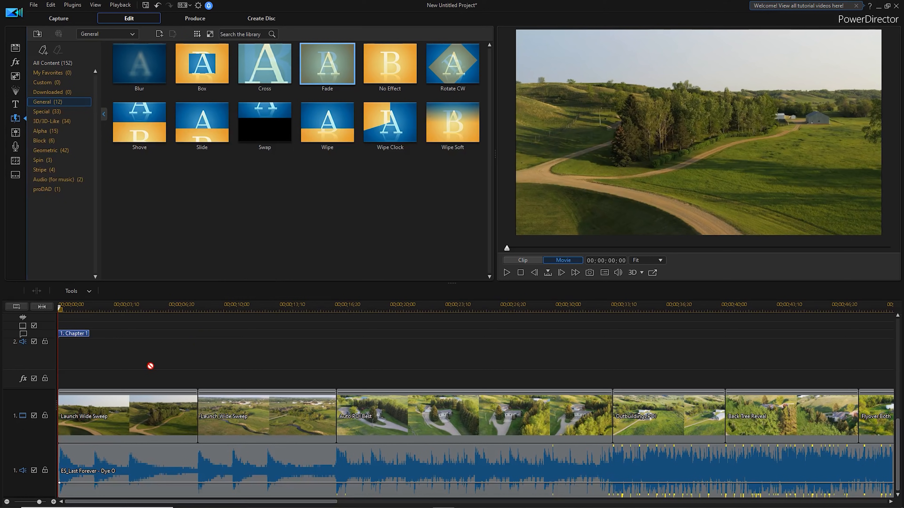
{"action": "left_click_drag", "start_coordinate": [60, 412], "coordinate": [60, 413]}
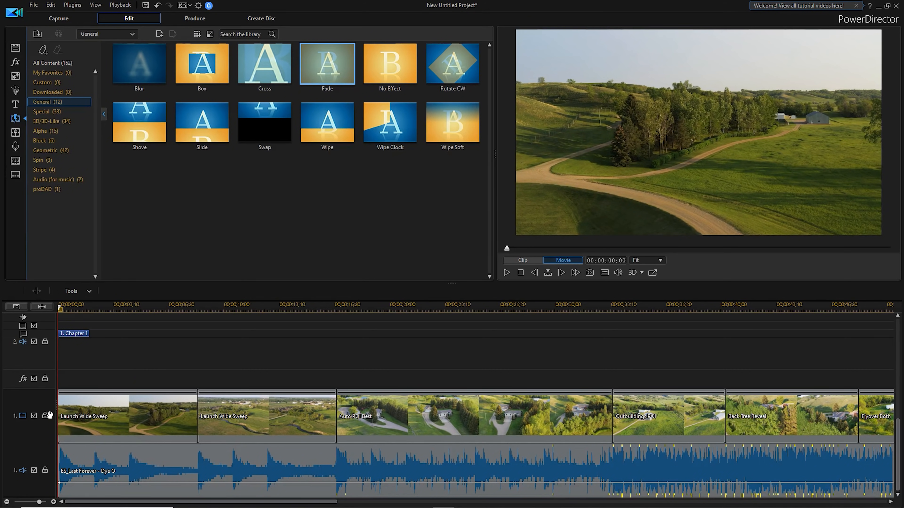
{"action": "left_click", "coordinate": [59, 417]}
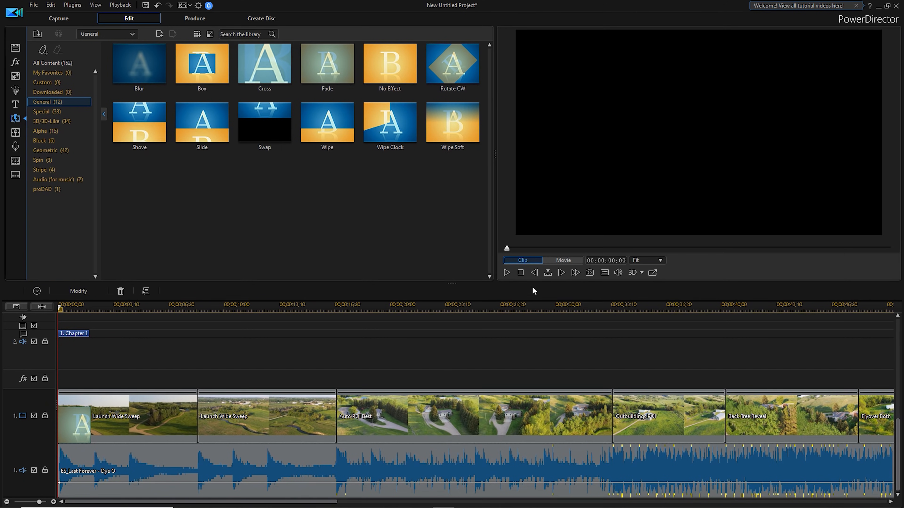
{"action": "left_click", "coordinate": [507, 273]}
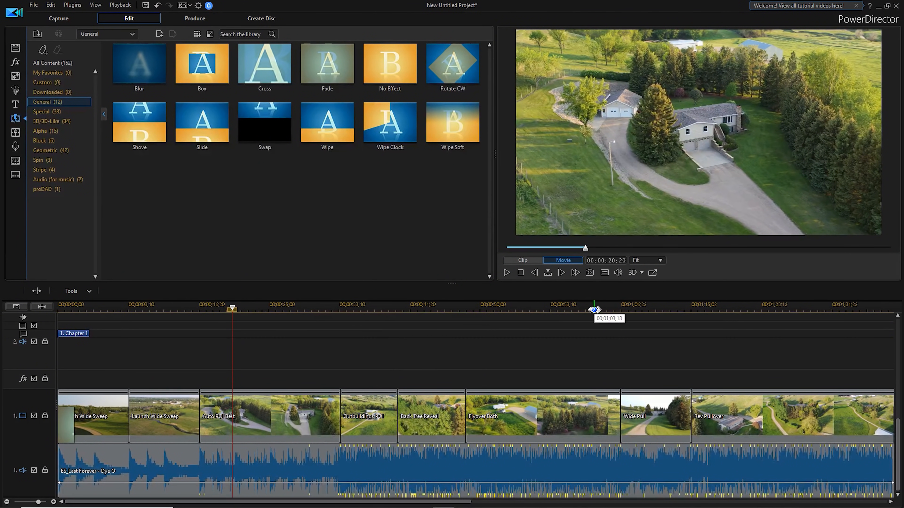
Review the assembled movie at several points, including 00;00;31;13, 00;00;44;23, 00;00;50;13 and 00;01;09;08.
{"action": "left_click_drag", "start_coordinate": [594, 310], "coordinate": [409, 309]}
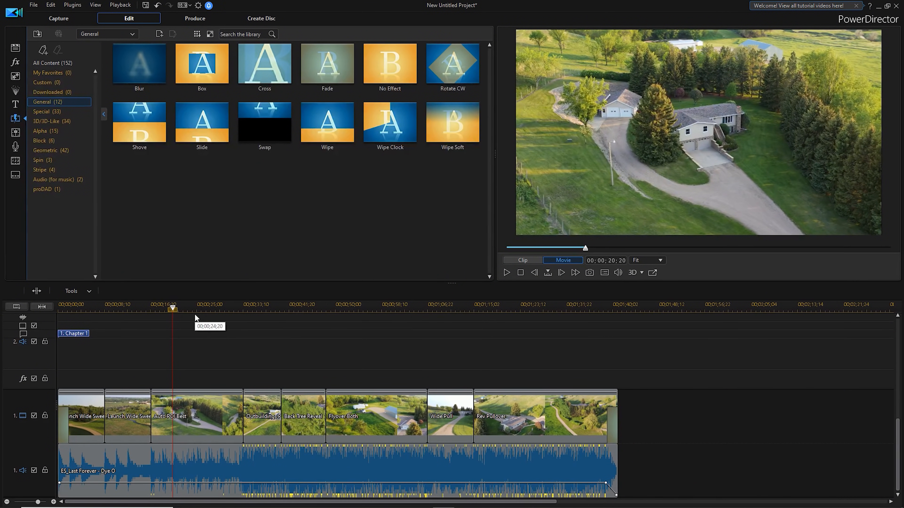
{"action": "left_click_drag", "start_coordinate": [312, 306], "coordinate": [299, 308]}
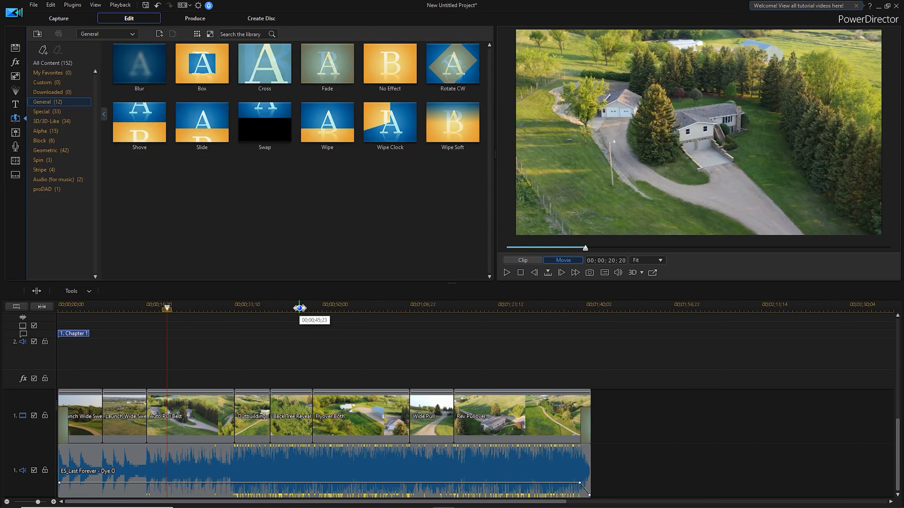
{"action": "left_click", "coordinate": [125, 310]}
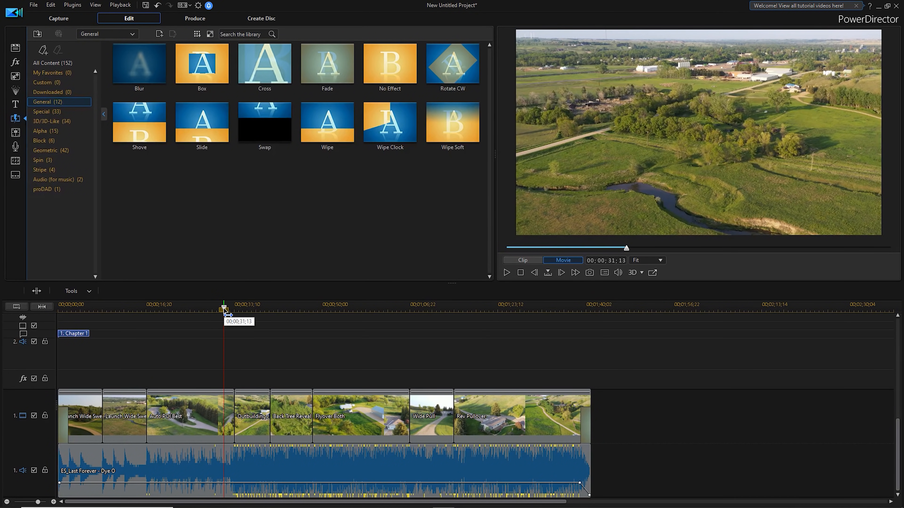
{"action": "left_click", "coordinate": [224, 308]}
{"action": "left_click", "coordinate": [295, 309]}
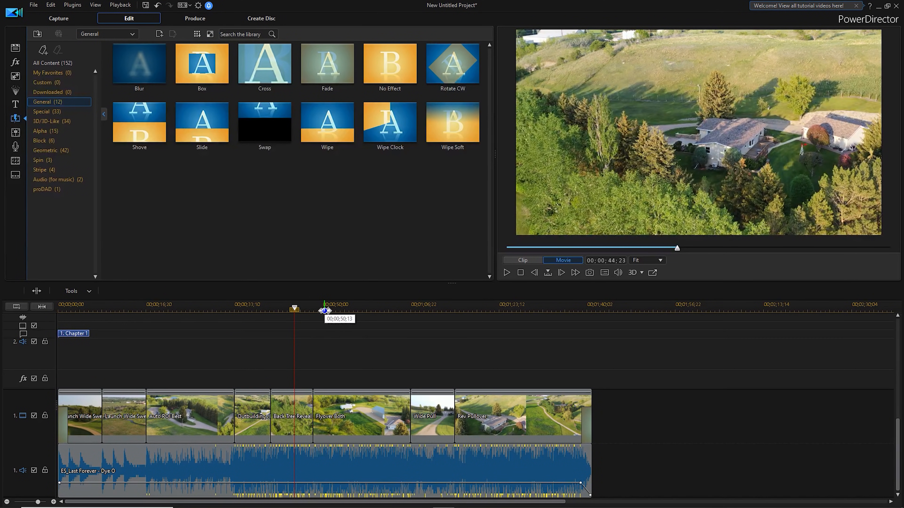
{"action": "left_click", "coordinate": [325, 309]}
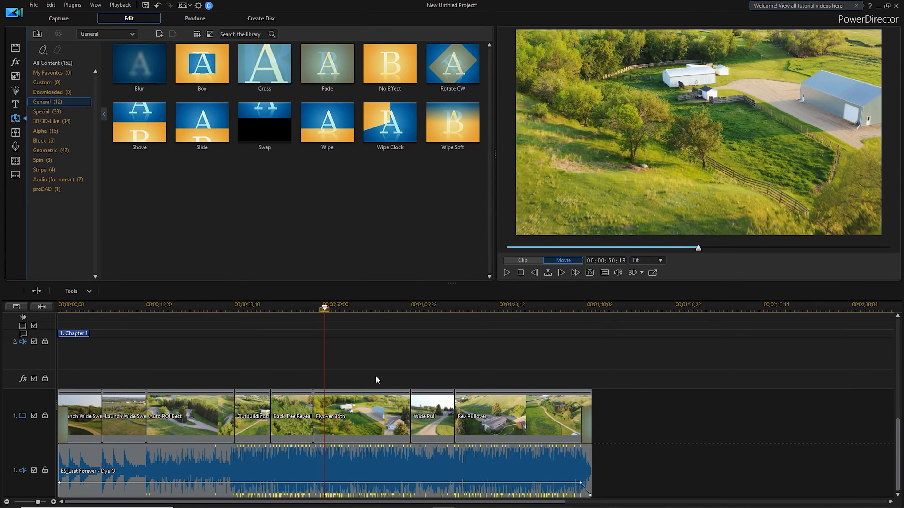
{"action": "left_click", "coordinate": [423, 308]}
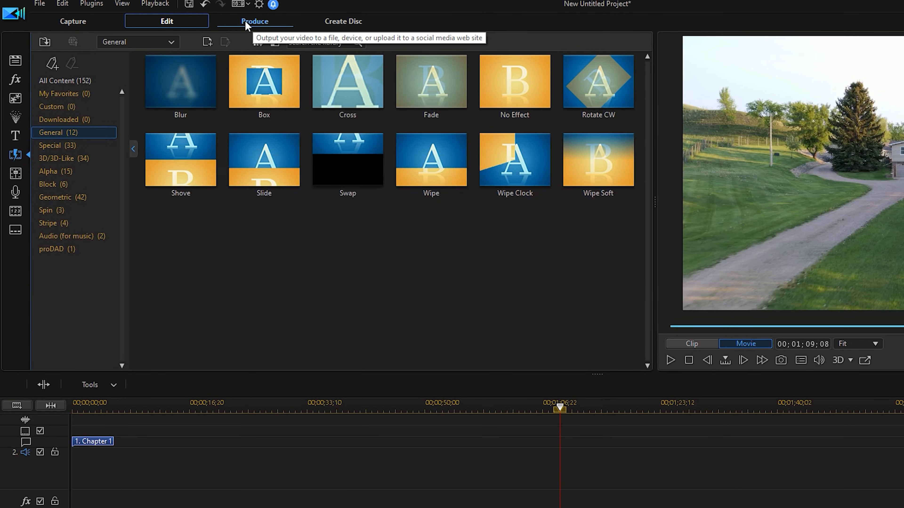
Produce the movie as an H.264 AVC MP4 file with the MPEG-4 4K 4096 x 2160/30p (50 Mbps) profile.
{"action": "left_click", "coordinate": [254, 21]}
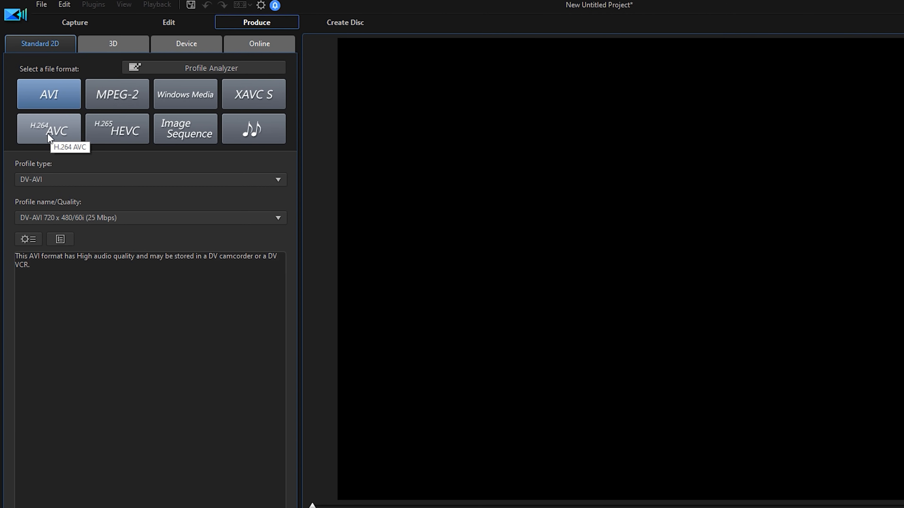
{"action": "left_click", "coordinate": [48, 134]}
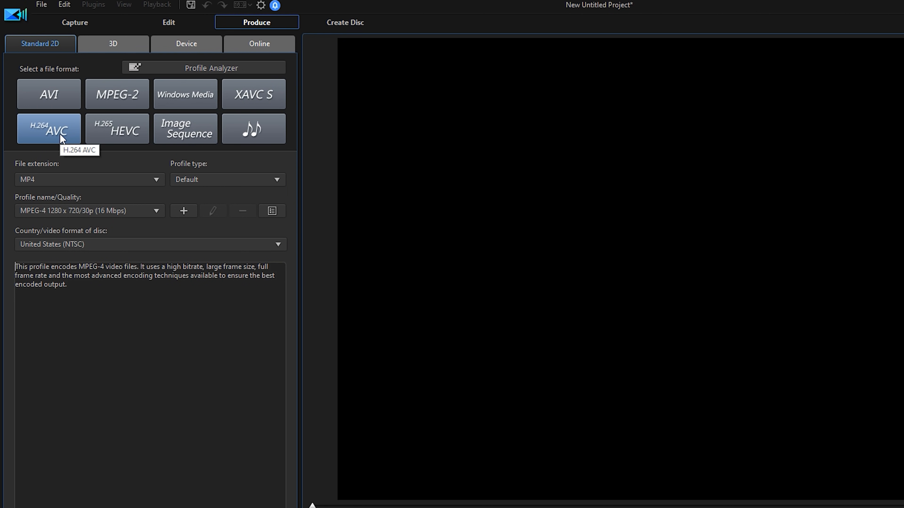
{"action": "left_click", "coordinate": [60, 213]}
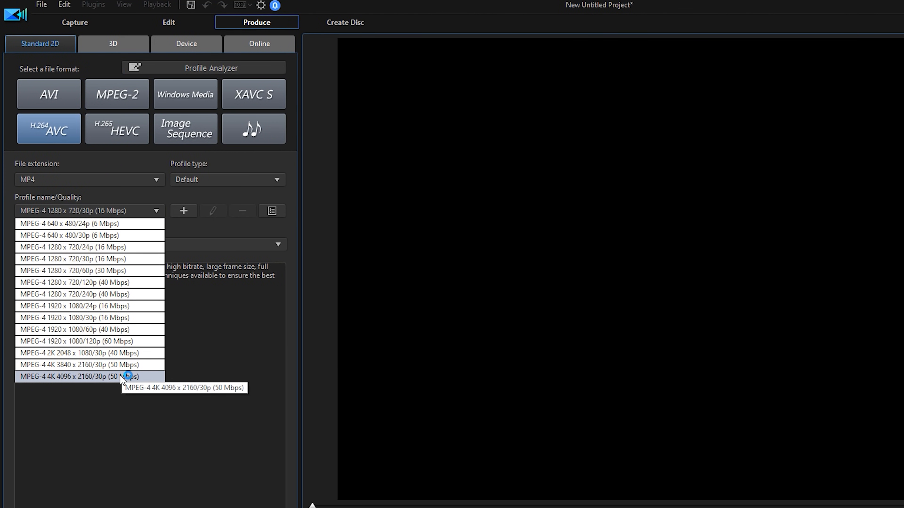
{"action": "left_click", "coordinate": [81, 377]}
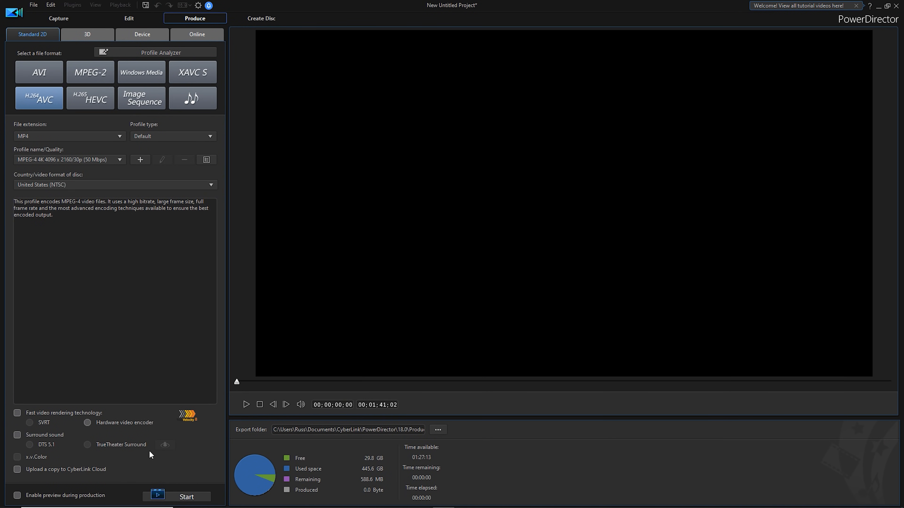
{"action": "left_click", "coordinate": [186, 498]}
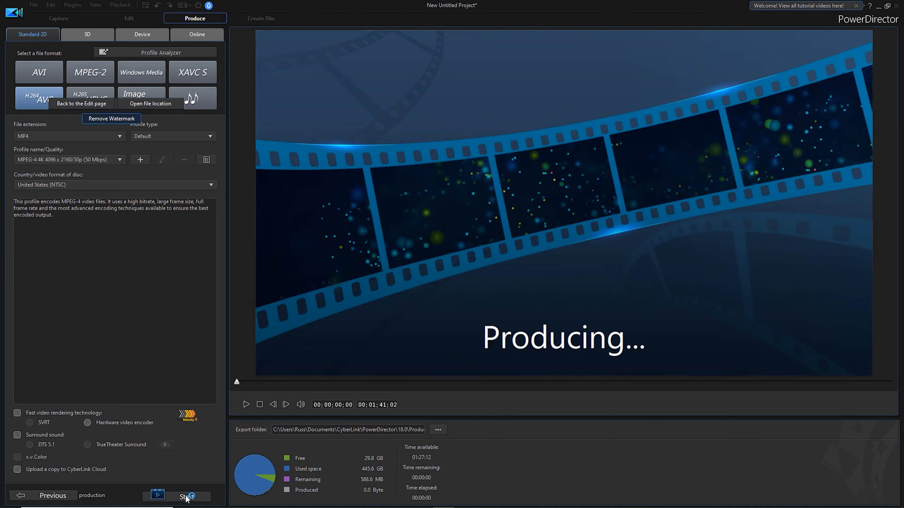